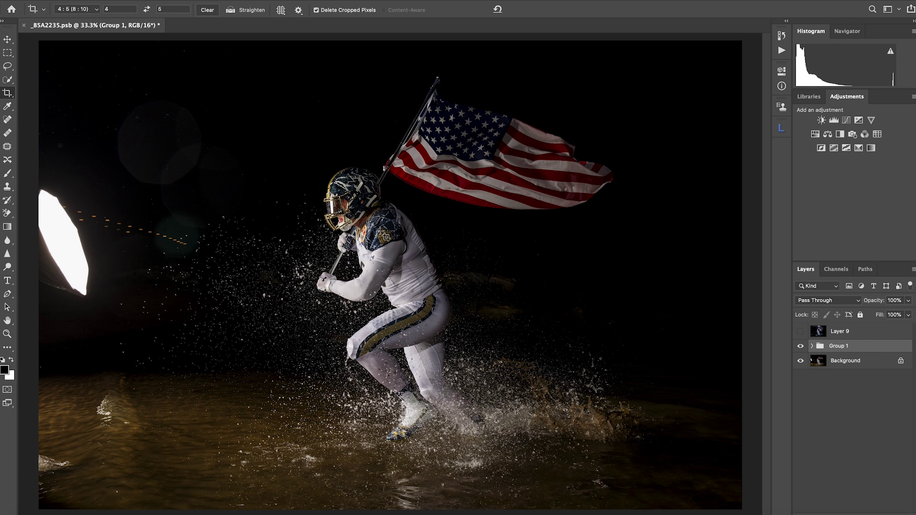
- With the Move tool active, show Layer 9 to compare the finished composite with the original photo, and hide it again
{"action": "key", "text": "v"}
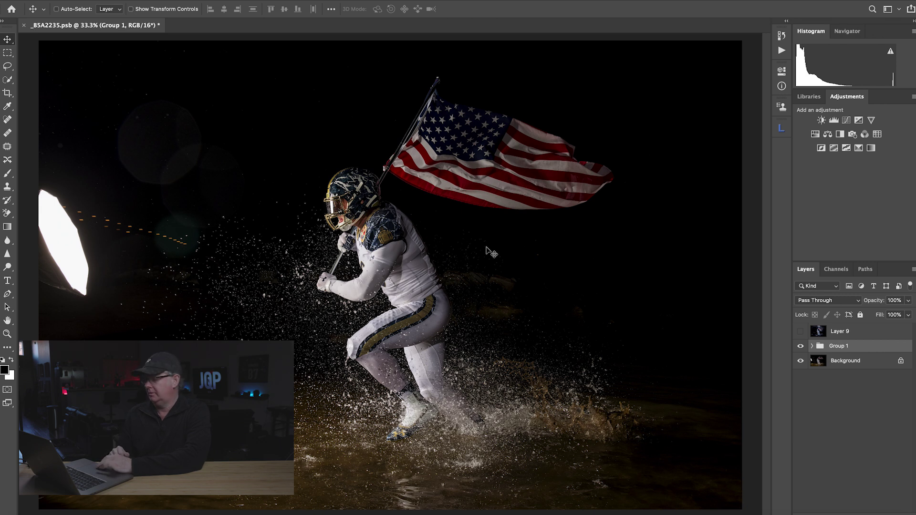
{"action": "left_click", "coordinate": [800, 331]}
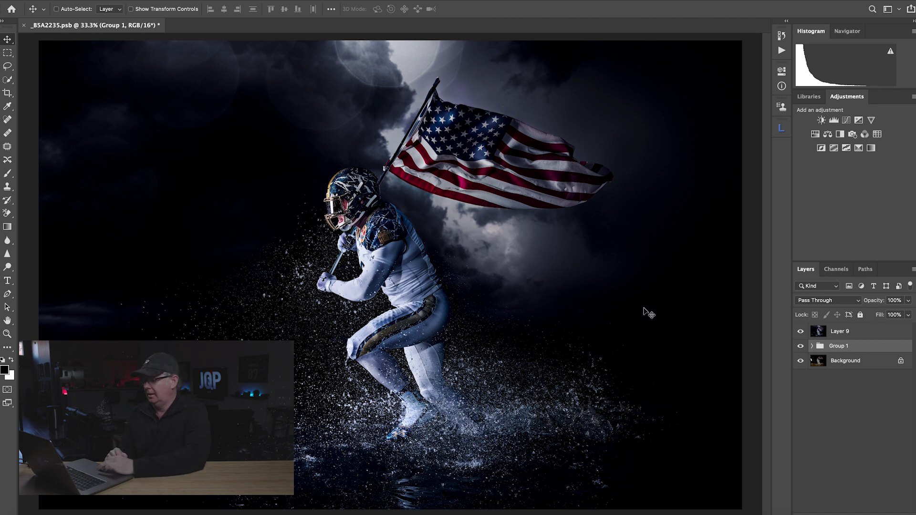
{"action": "left_click", "coordinate": [801, 331]}
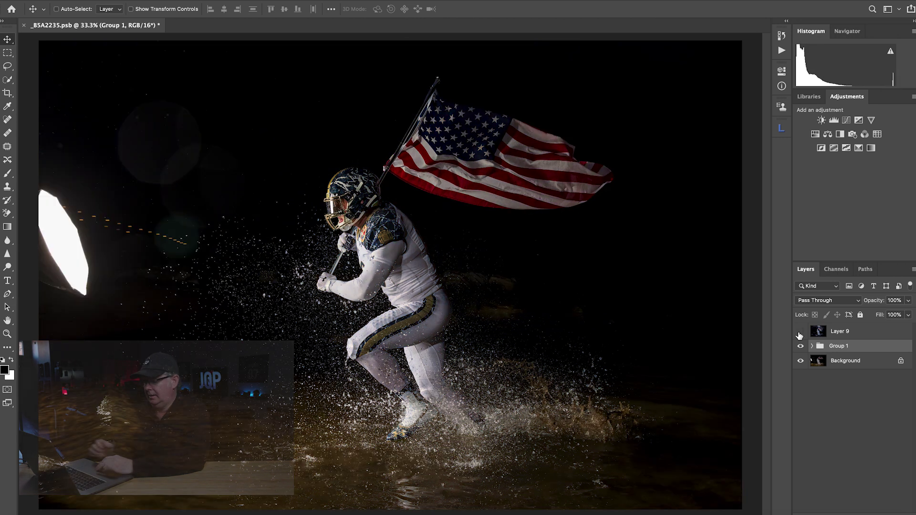
- Examine the player up close, including the water droplets against the sleeve, gloves and jersey
{"action": "key", "text": "super+equal"}
{"action": "key", "text": "super+equal"}
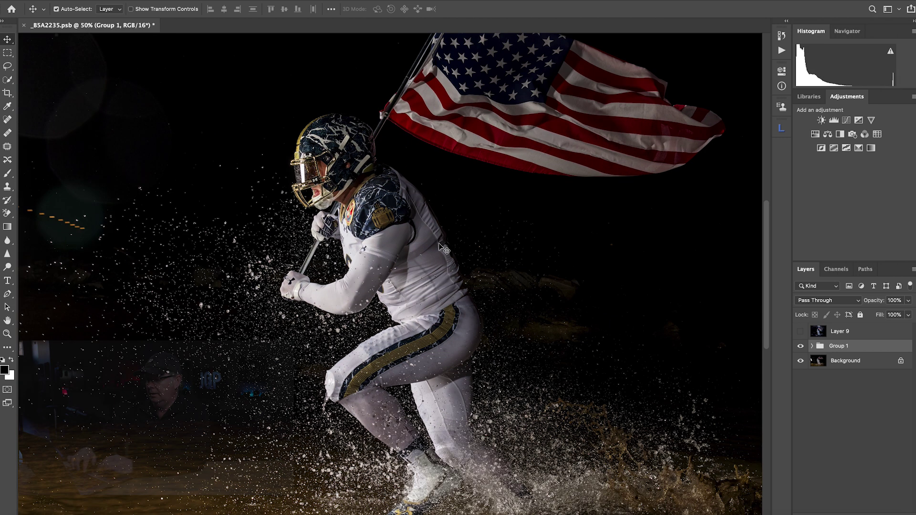
{"action": "left_click_drag", "start_coordinate": [397, 202], "coordinate": [507, 146]}
{"action": "left_click_drag", "start_coordinate": [556, 165], "coordinate": [519, 151]}
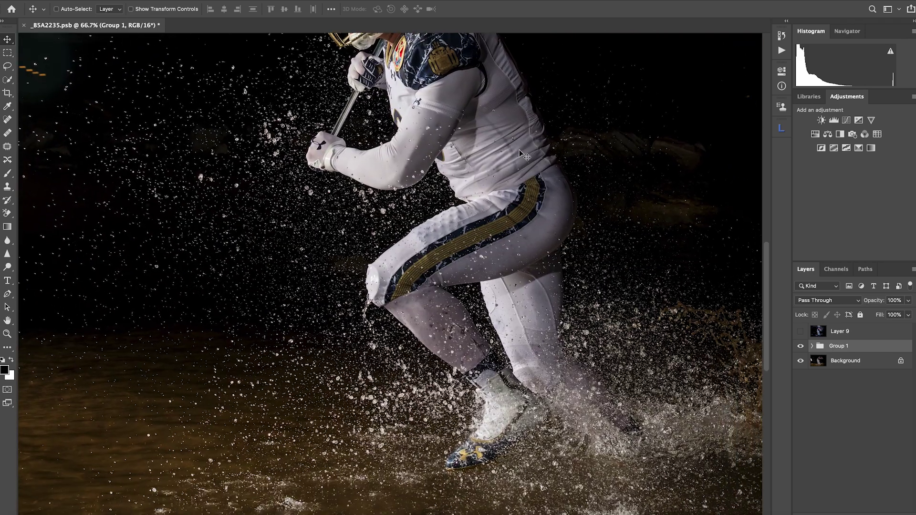
{"action": "key", "text": "super+equal"}
{"action": "left_click_drag", "start_coordinate": [526, 174], "coordinate": [527, 254]}
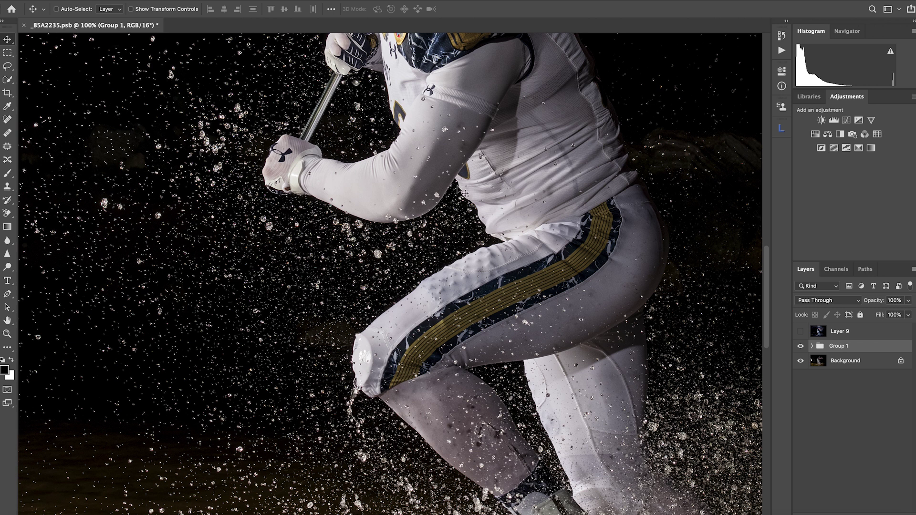
{"action": "key", "text": "ctrl+plus"}
{"action": "left_click_drag", "start_coordinate": [484, 253], "coordinate": [539, 313]}
{"action": "scroll", "coordinate": [539, 312], "scroll_direction": "up", "scroll_amount": 8}
{"action": "scroll", "coordinate": [539, 313], "scroll_direction": "right", "scroll_amount": 4}
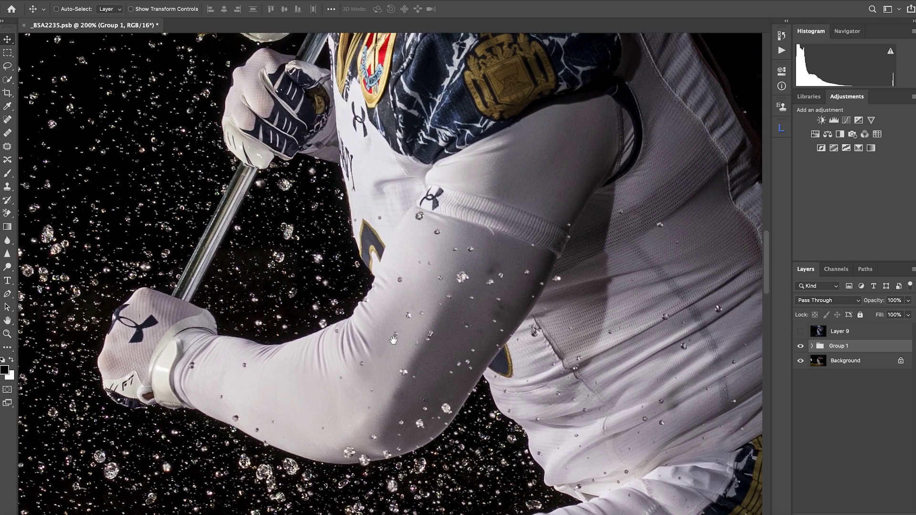
{"action": "left_click_drag", "start_coordinate": [393, 339], "coordinate": [377, 360]}
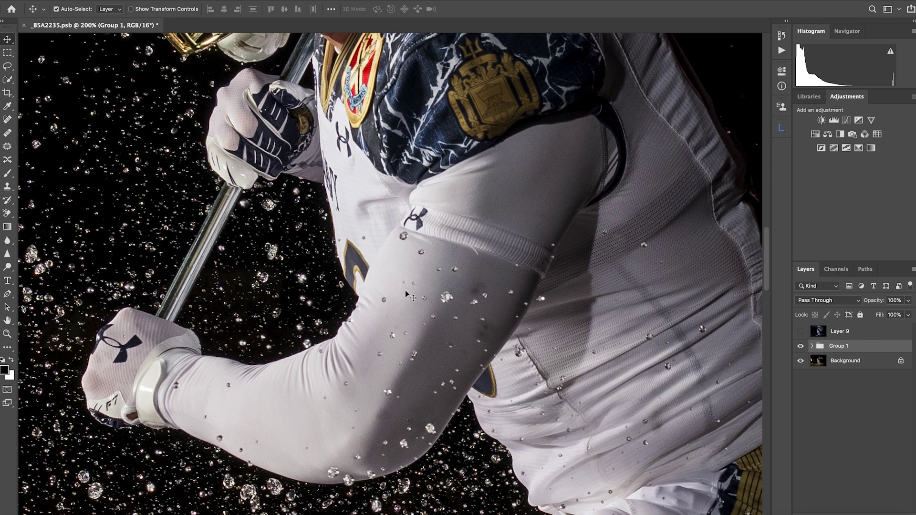
- Examine the photo's overall lighting, including the bright light source at its edge, the player and the water splash
{"action": "key", "text": "ctrl+minus"}
{"action": "left_click_drag", "start_coordinate": [429, 272], "coordinate": [537, 326]}
{"action": "key", "text": "ctrl+minus"}
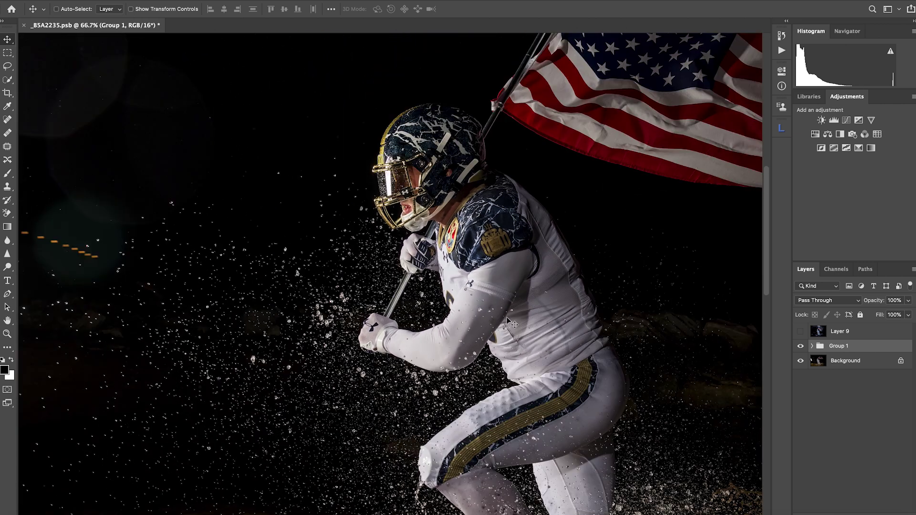
{"action": "left_click_drag", "start_coordinate": [504, 298], "coordinate": [534, 176]}
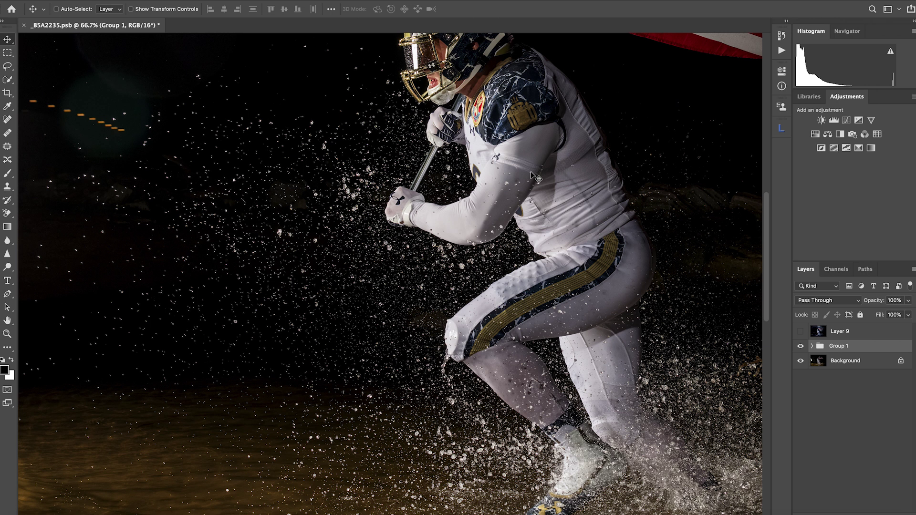
{"action": "key", "text": "ctrl+minus"}
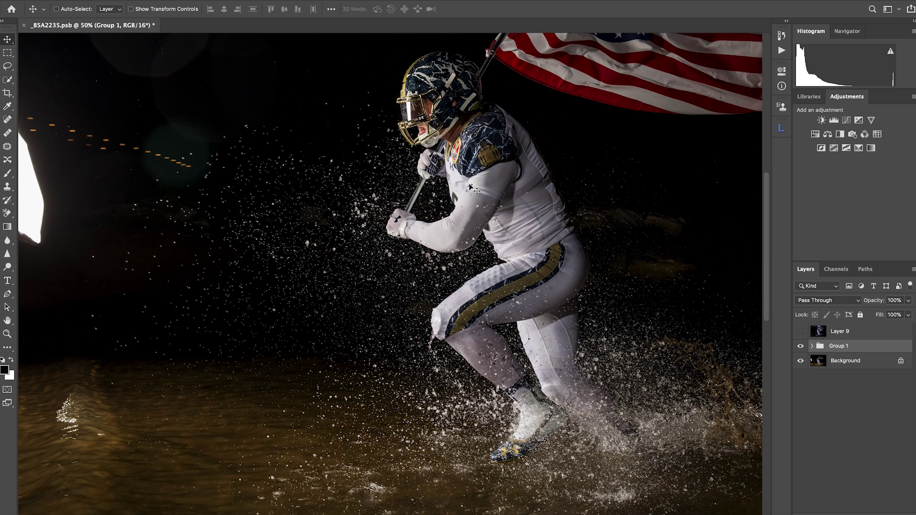
{"action": "scroll", "coordinate": [474, 179], "scroll_direction": "left", "scroll_amount": 3}
{"action": "scroll", "coordinate": [475, 179], "scroll_direction": "up", "scroll_amount": 2}
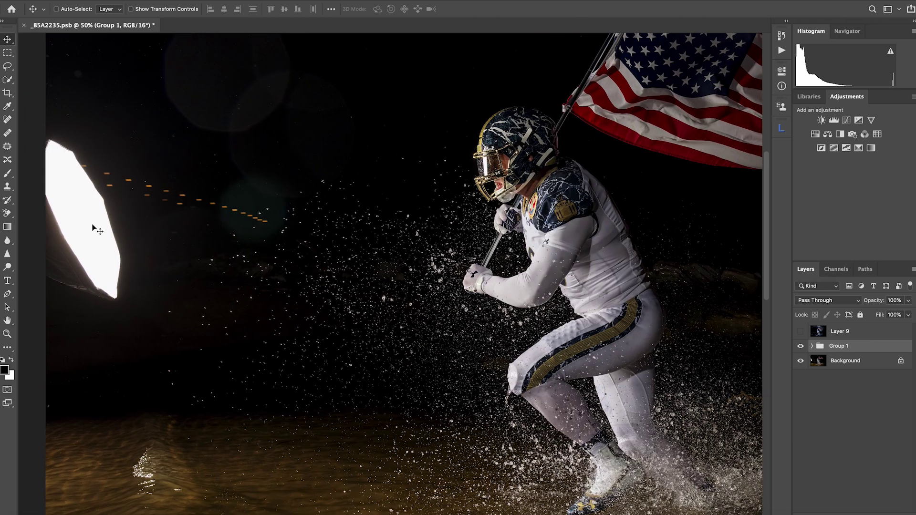
{"action": "left_click_drag", "start_coordinate": [556, 221], "coordinate": [413, 167]}
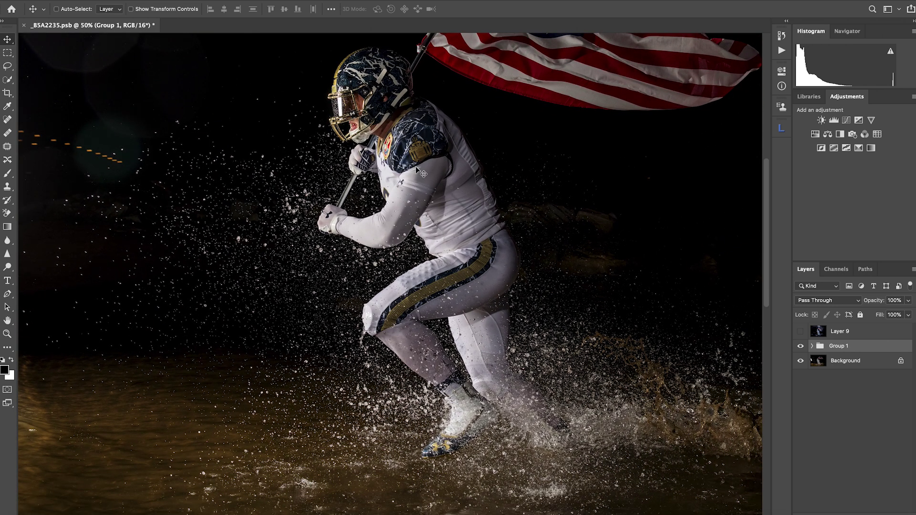
- Preview the finished composite on Layer 9 over the whole image once more and hide it again
{"action": "key", "text": "super+minus"}
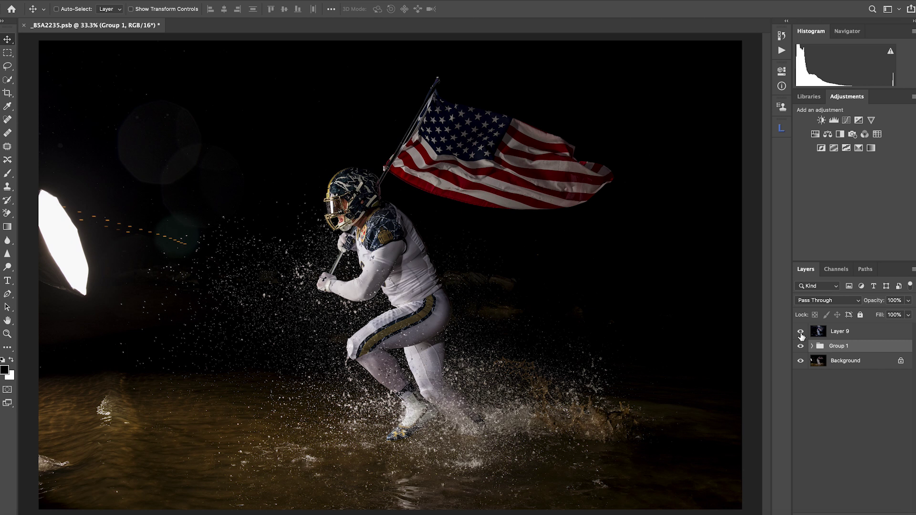
{"action": "left_click", "coordinate": [801, 332]}
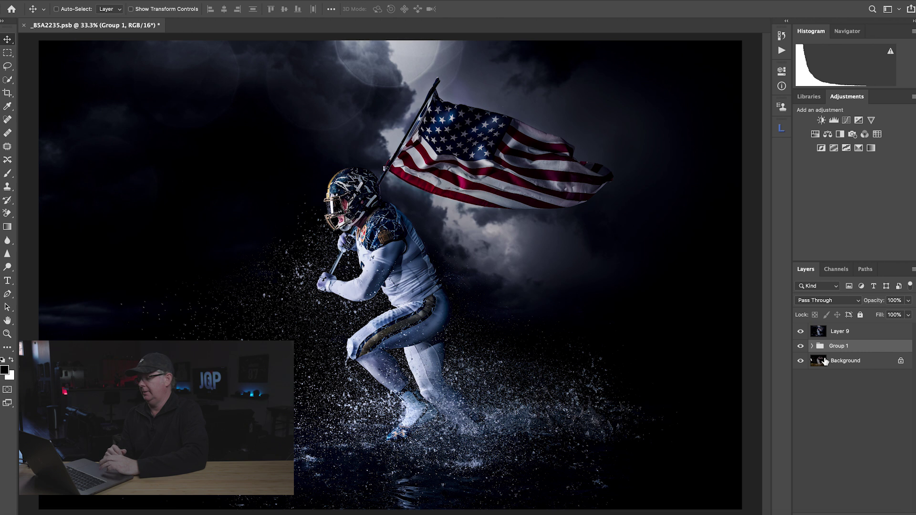
{"action": "left_click", "coordinate": [800, 331]}
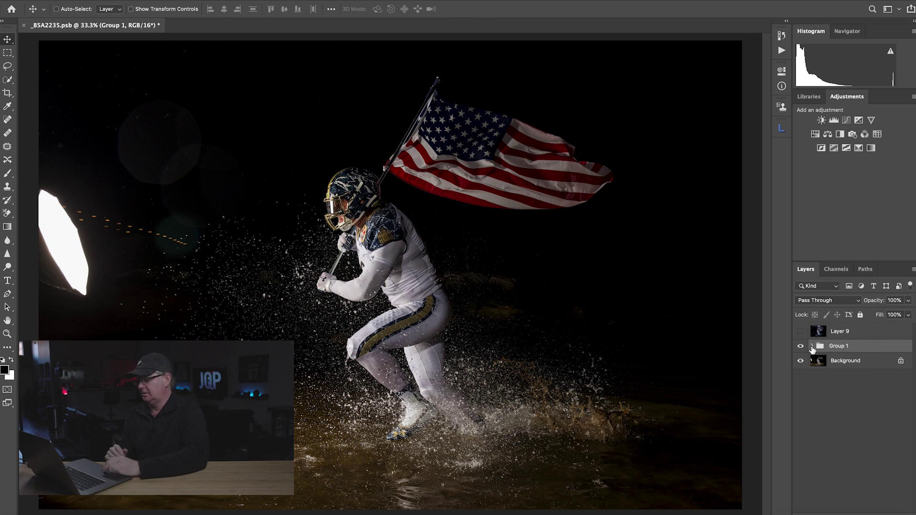
- Expand Group 1, look through its layers and select the Background layer
{"action": "left_click", "coordinate": [811, 346]}
{"action": "scroll", "coordinate": [872, 371], "scroll_direction": "down", "scroll_amount": 2}
{"action": "scroll", "coordinate": [872, 372], "scroll_direction": "down", "scroll_amount": 5}
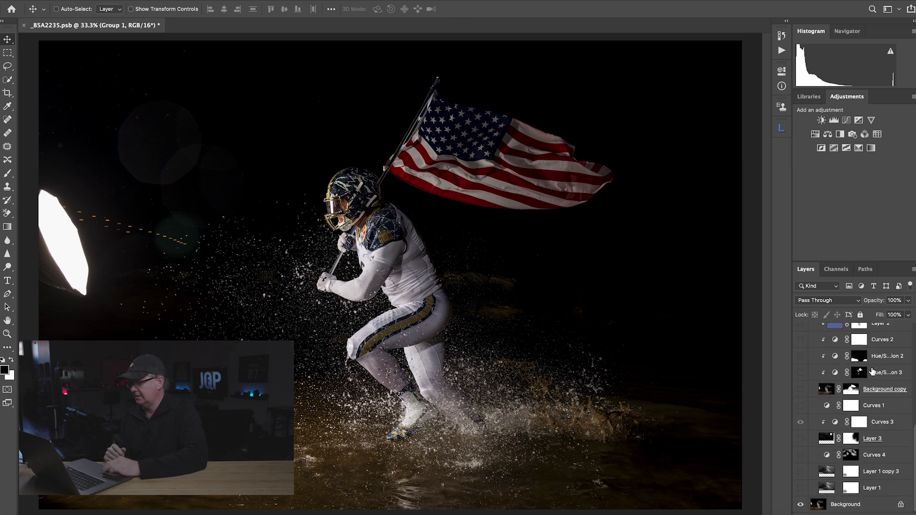
{"action": "scroll", "coordinate": [872, 371], "scroll_direction": "up", "scroll_amount": 3}
{"action": "scroll", "coordinate": [872, 372], "scroll_direction": "down", "scroll_amount": 3}
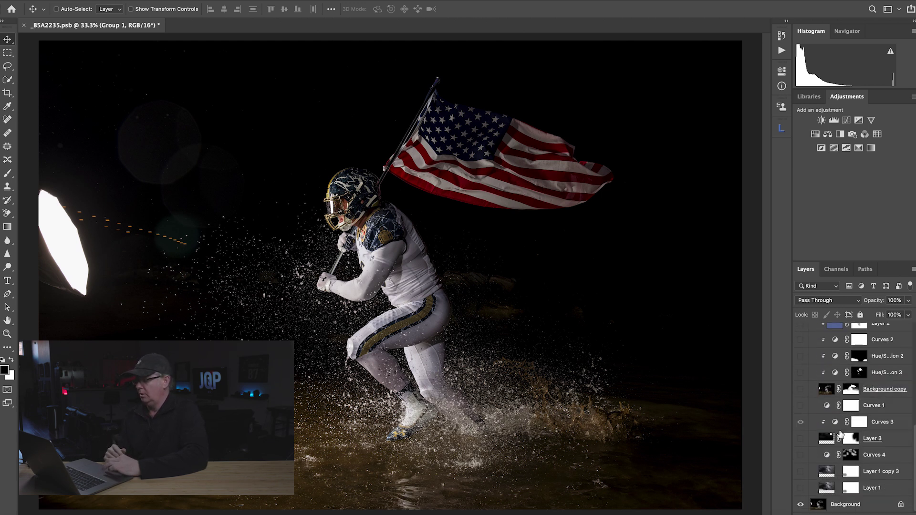
{"action": "left_click", "coordinate": [843, 505]}
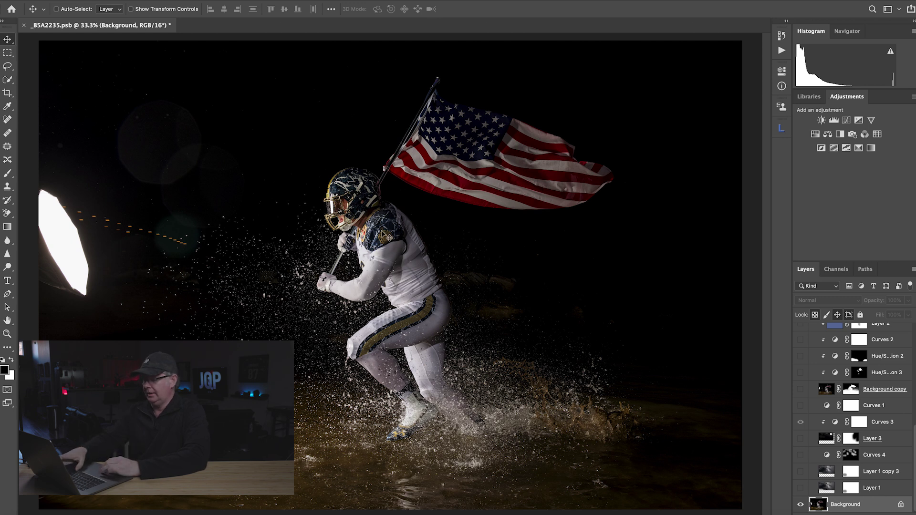
- Examine the player in the Background photo, from the helmet and uniform to the legs and water spray
{"action": "key", "text": "ctrl+plus"}
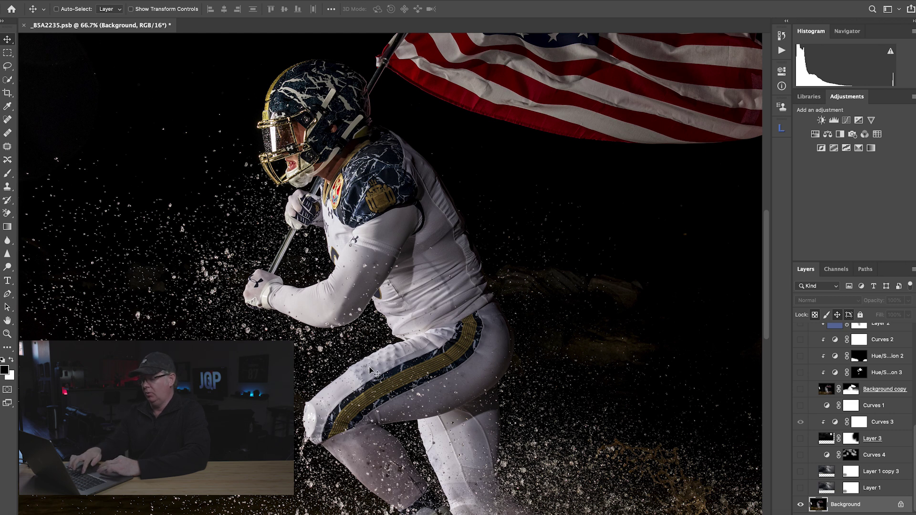
{"action": "left_click_drag", "start_coordinate": [414, 416], "coordinate": [447, 335]}
{"action": "scroll", "coordinate": [446, 335], "scroll_direction": "up", "scroll_amount": 2}
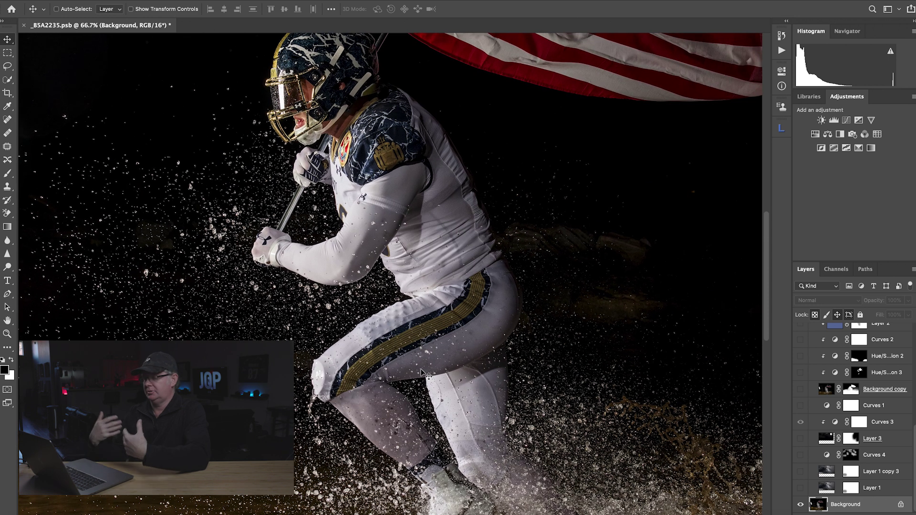
{"action": "scroll", "coordinate": [429, 376], "scroll_direction": "up", "scroll_amount": 1}
{"action": "scroll", "coordinate": [429, 377], "scroll_direction": "down", "scroll_amount": 1}
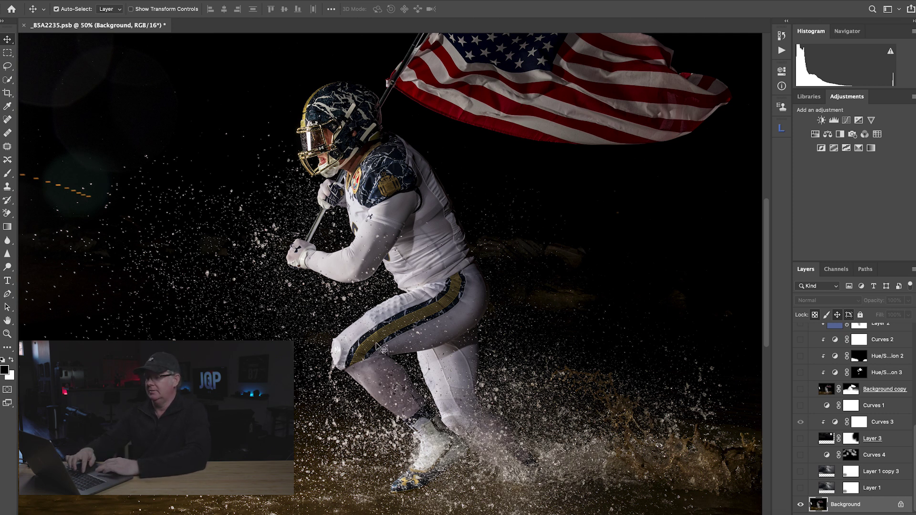
{"action": "key", "text": "super+equal"}
{"action": "key", "text": "super+equal"}
{"action": "scroll", "coordinate": [351, 110], "scroll_direction": "up", "scroll_amount": 5}
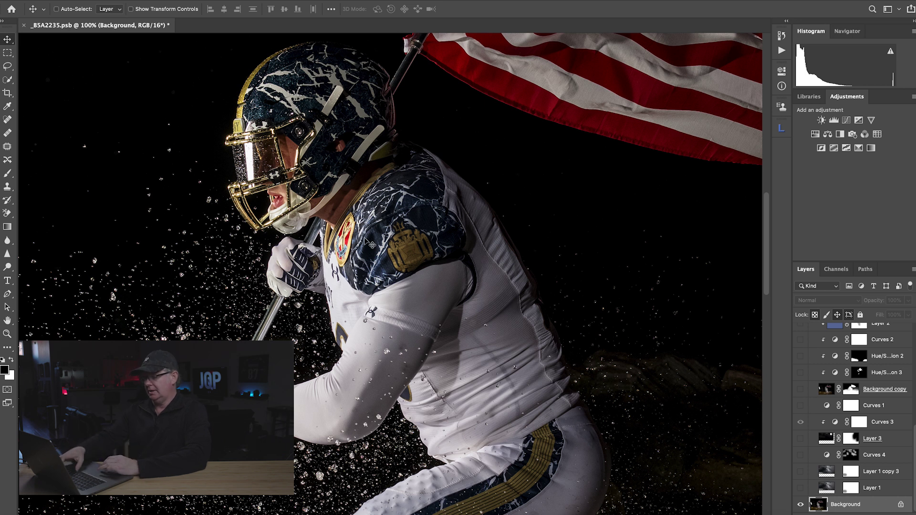
{"action": "key", "text": "ctrl+minus"}
{"action": "key", "text": "ctrl+minus"}
{"action": "mouse_move", "coordinate": [408, 336]}
{"action": "left_mouse_down"}
{"action": "mouse_move", "coordinate": [427, 298]}
{"action": "mouse_move", "coordinate": [408, 327]}
{"action": "left_mouse_up"}
{"action": "key", "text": "ctrl+minus"}
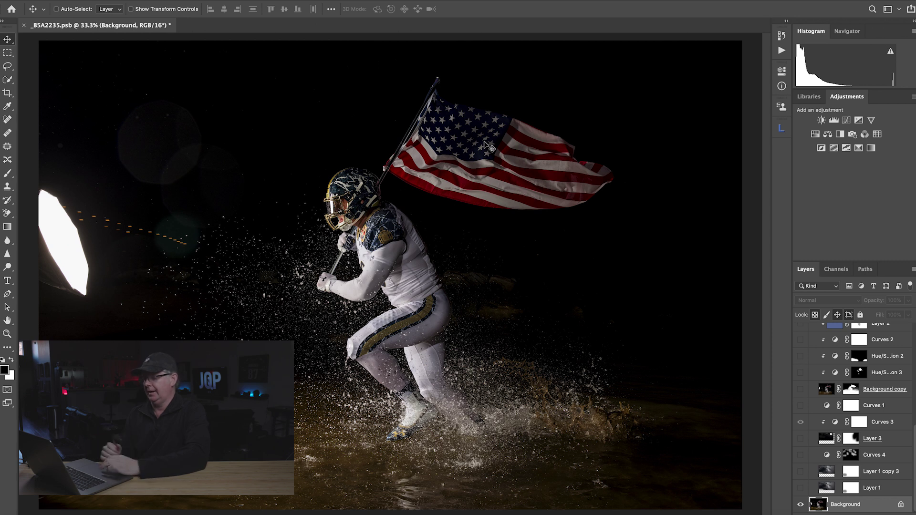
- Inspect the flag and its pole in the Background photo
{"action": "key", "text": "ctrl+1"}
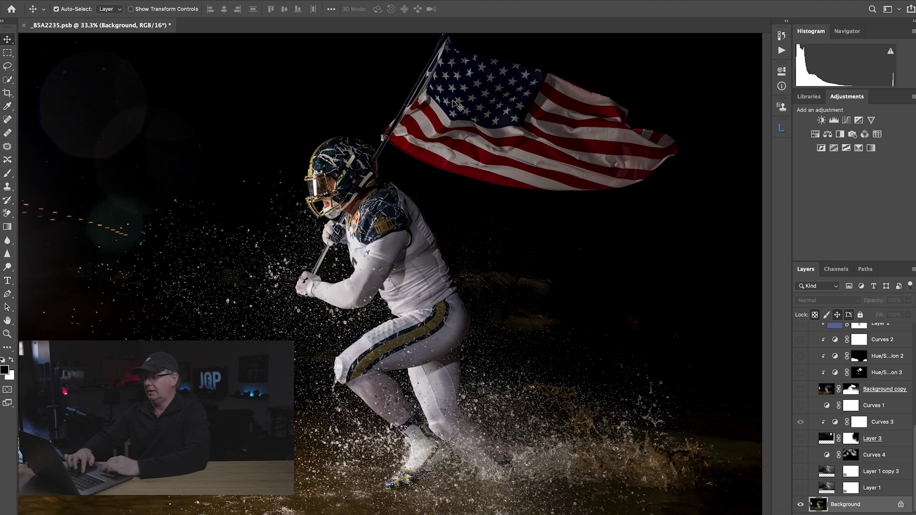
{"action": "left_click_drag", "start_coordinate": [492, 109], "coordinate": [323, 407]}
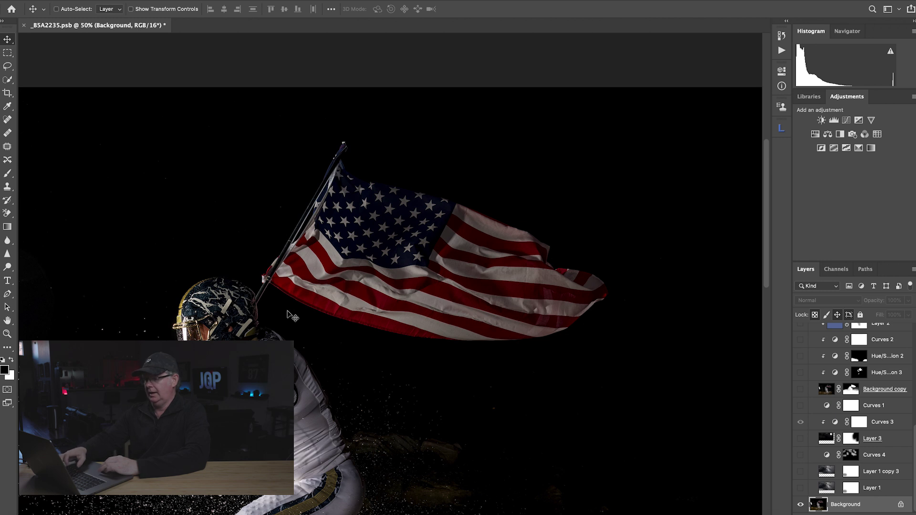
{"action": "key", "text": "super+minus"}
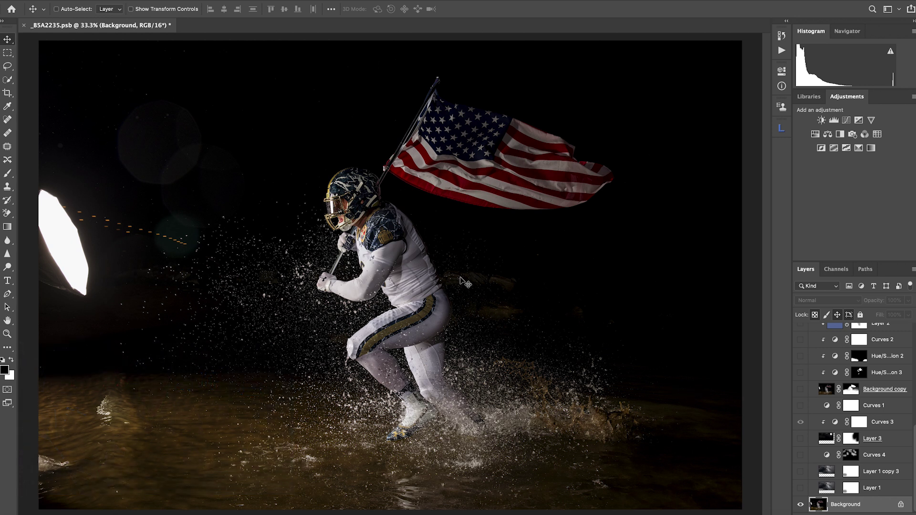
- Show and select the Background copy layer in Group 1, and display its layer mask as a red overlay
{"action": "scroll", "coordinate": [805, 471], "scroll_direction": "up", "scroll_amount": 5}
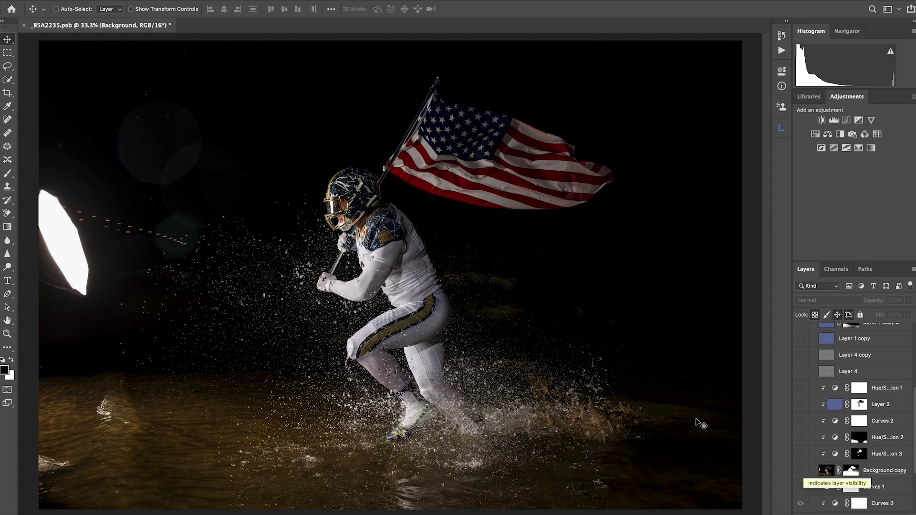
{"action": "left_click", "coordinate": [825, 471]}
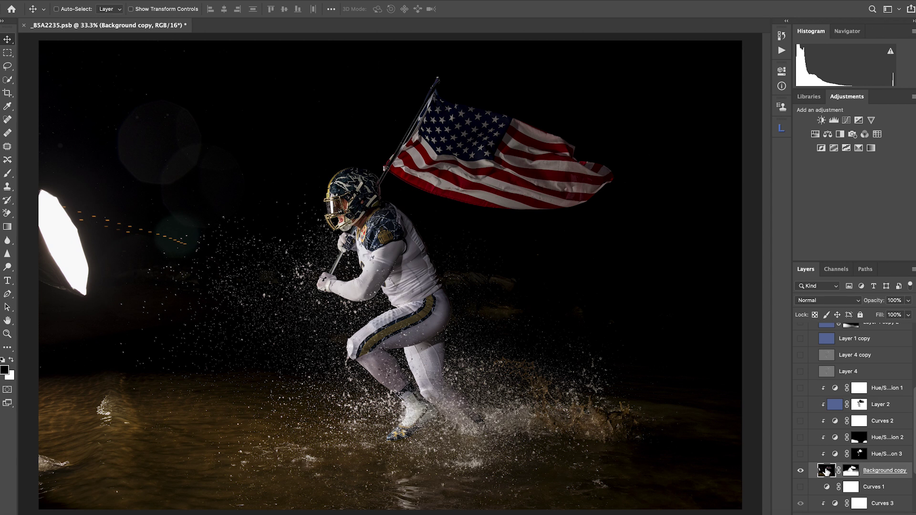
{"action": "key", "text": "backslash"}
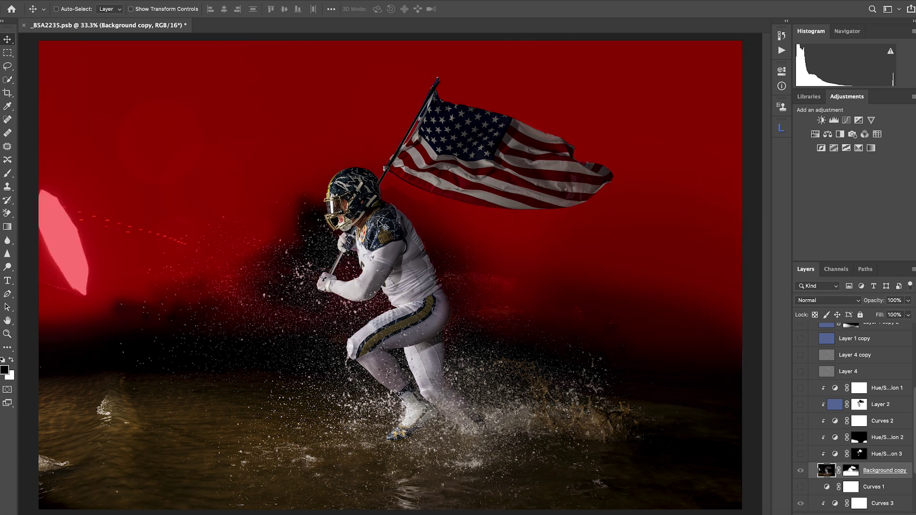
- Review the available selection commands and inspect the Background copy mask's edges around the helmet, flag and pole
{"action": "left_click", "coordinate": [206, 0]}
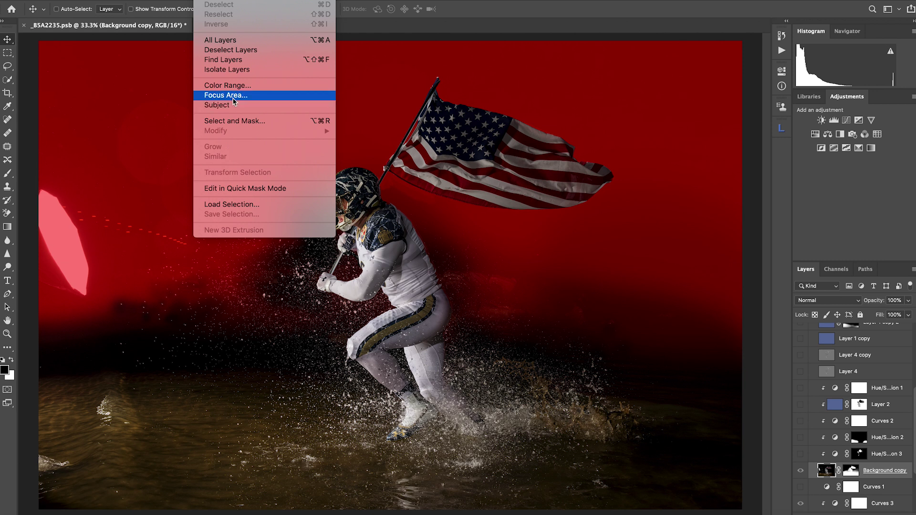
{"action": "left_click", "coordinate": [337, 180]}
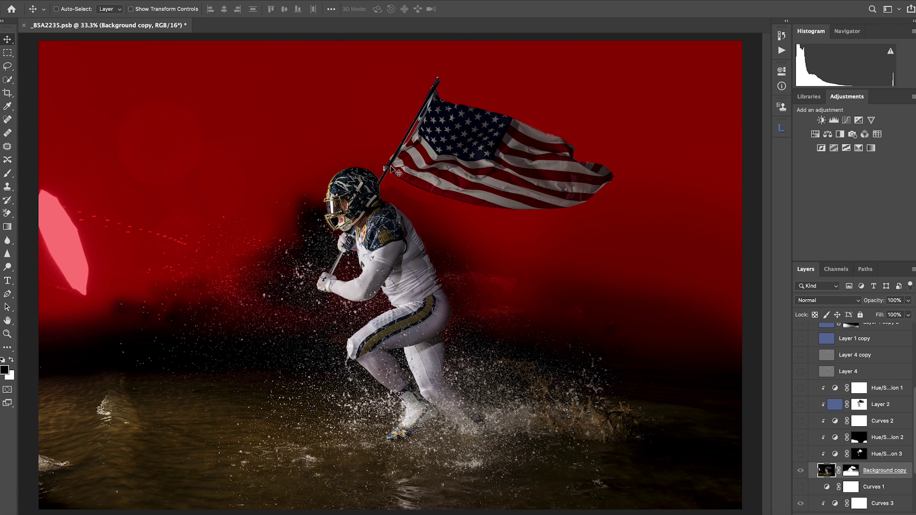
{"action": "key", "text": "super+1"}
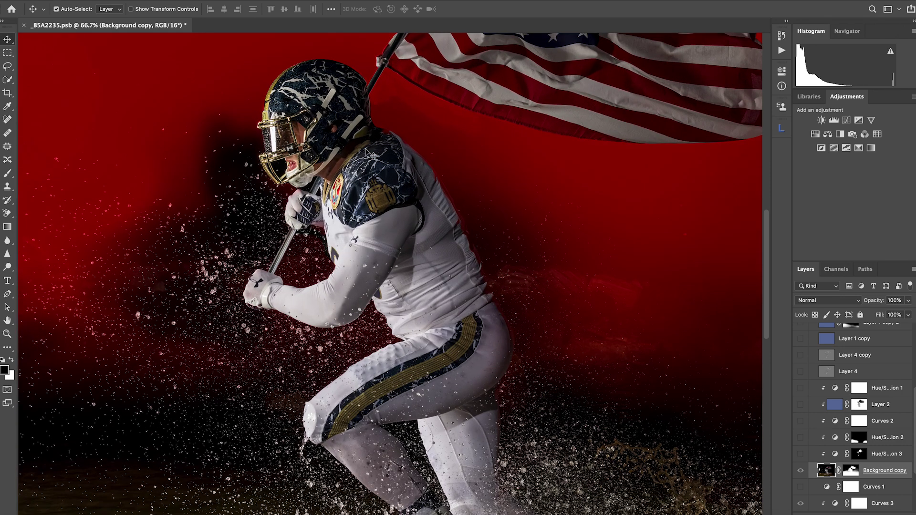
{"action": "scroll", "coordinate": [353, 126], "scroll_direction": "up", "scroll_amount": 6}
{"action": "scroll", "coordinate": [353, 126], "scroll_direction": "left", "scroll_amount": 4}
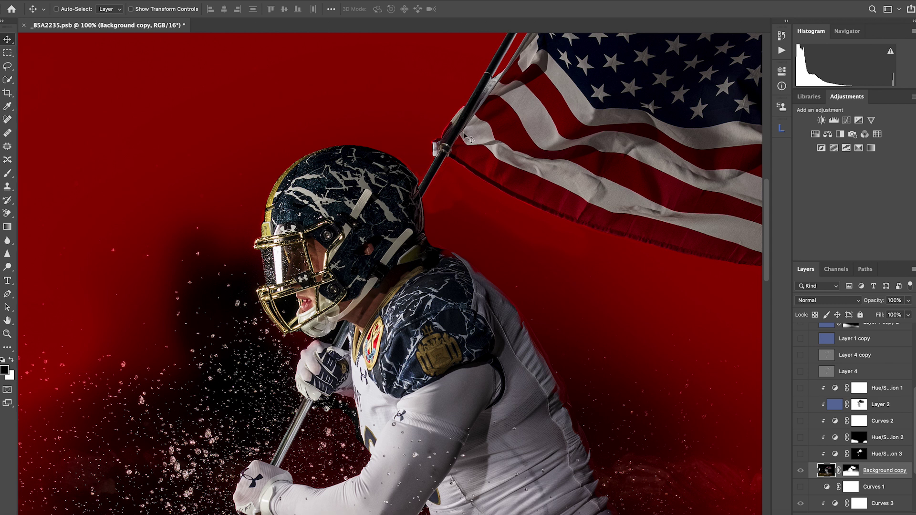
{"action": "left_click_drag", "start_coordinate": [428, 96], "coordinate": [394, 202]}
{"action": "scroll", "coordinate": [394, 202], "scroll_direction": "down", "scroll_amount": 3}
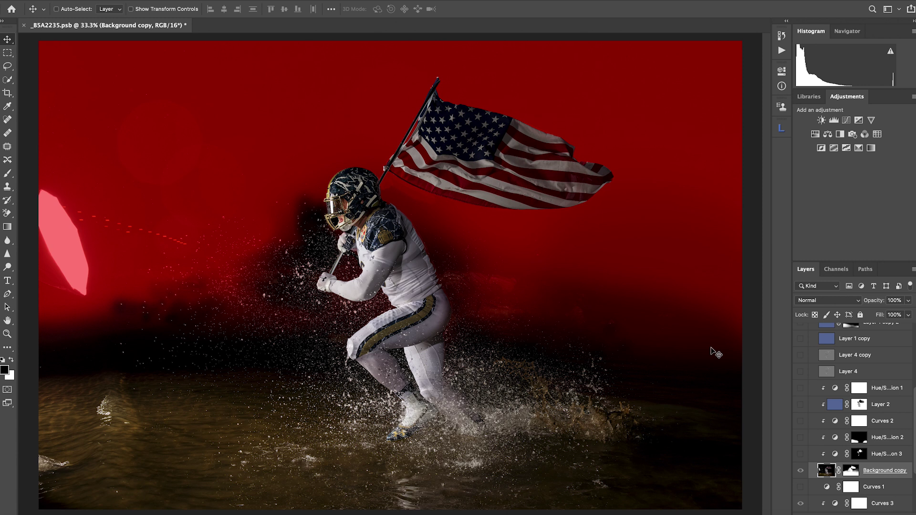
- Turn off the red mask overlay on Background copy and show the Layer 1 copy 3 cloud layer
{"action": "scroll", "coordinate": [895, 403], "scroll_direction": "down", "scroll_amount": 5}
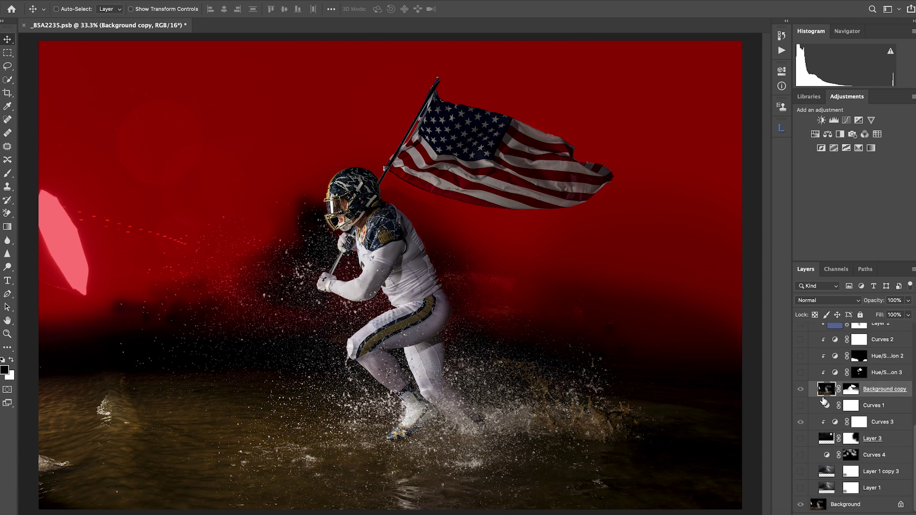
{"action": "key", "text": "backslash"}
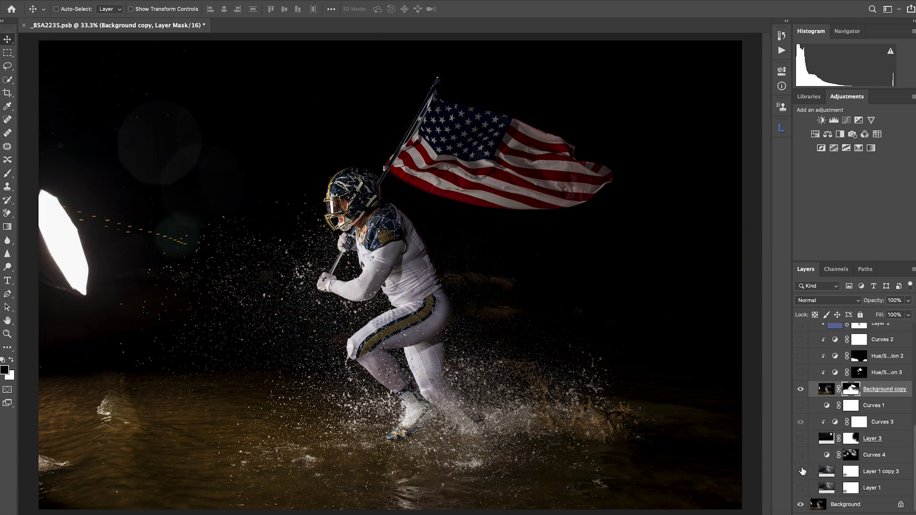
{"action": "left_click", "coordinate": [800, 472]}
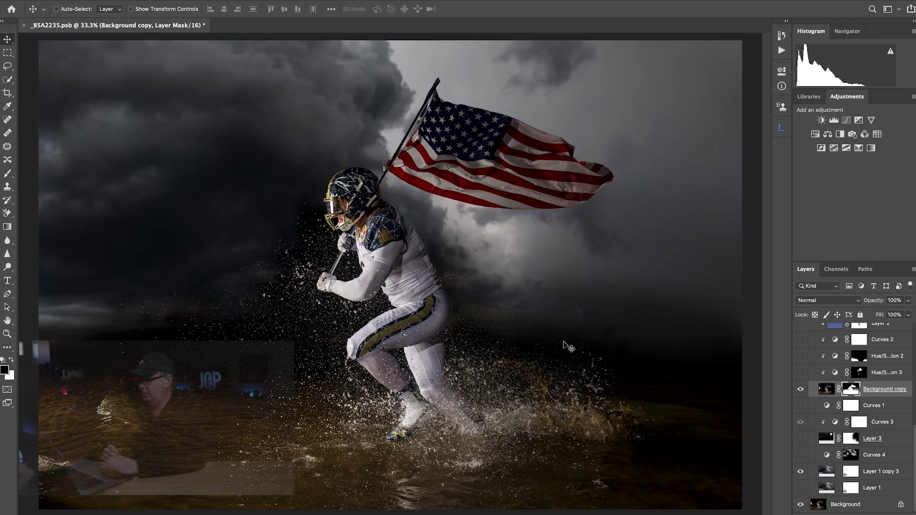
- Compare the sky with Background copy hidden and shown, and inspect its red mask overlay around the player
{"action": "left_click", "coordinate": [801, 389]}
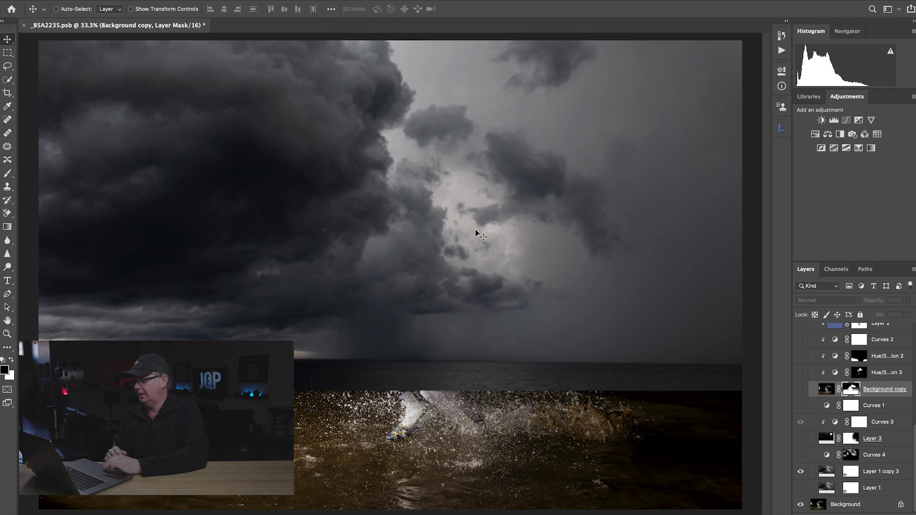
{"action": "left_click", "coordinate": [800, 389]}
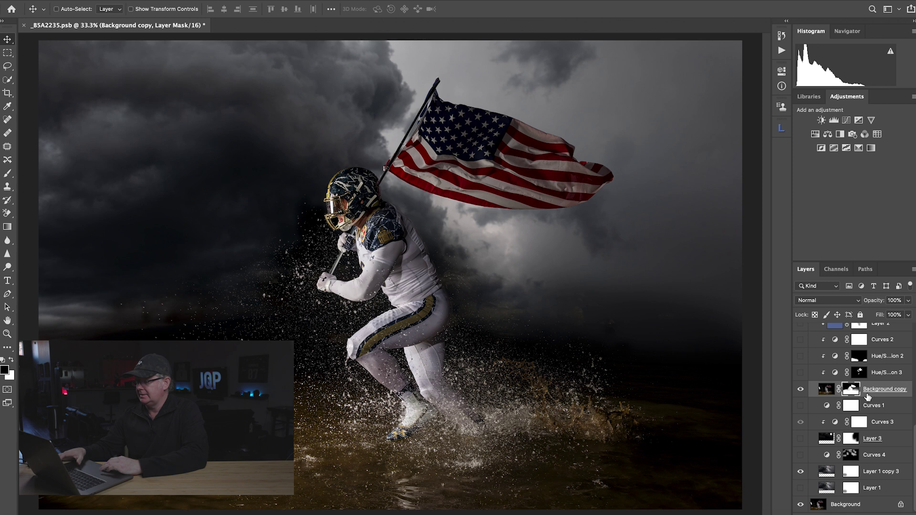
{"action": "key", "text": "backslash"}
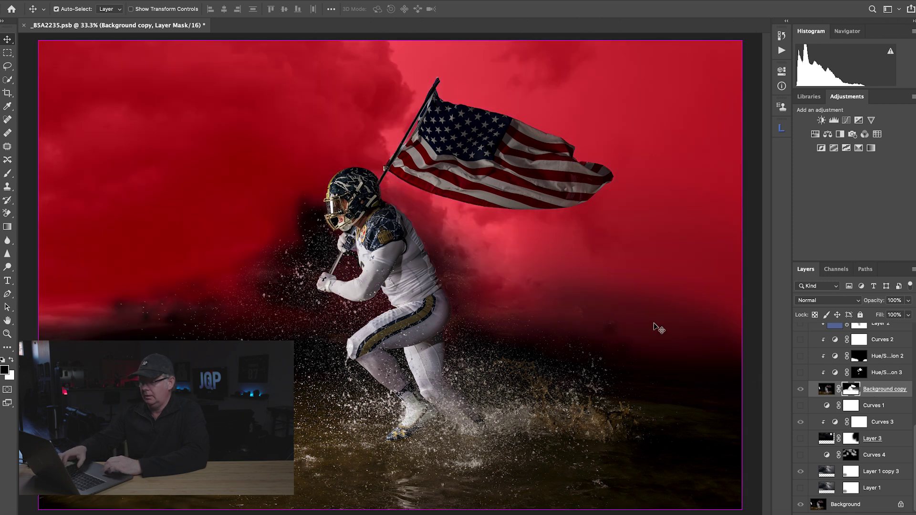
{"action": "key", "text": "super+equal"}
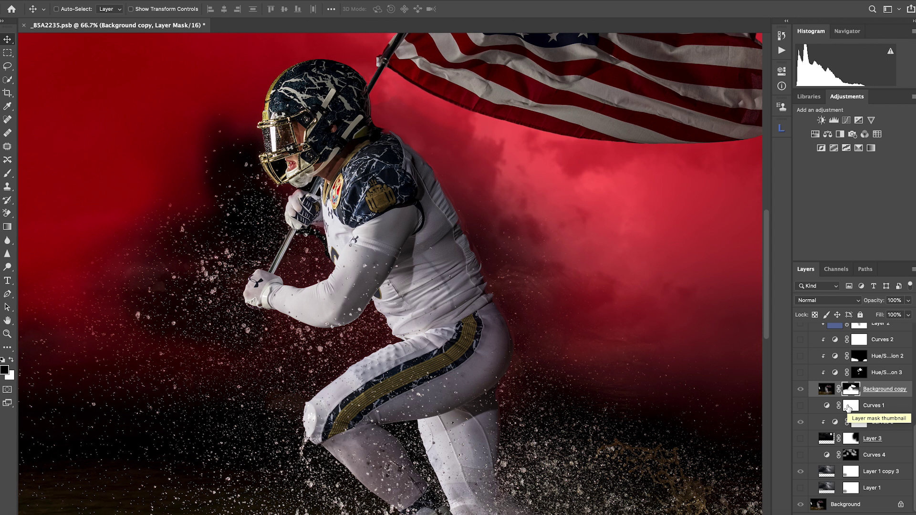
{"action": "key", "text": "backslash"}
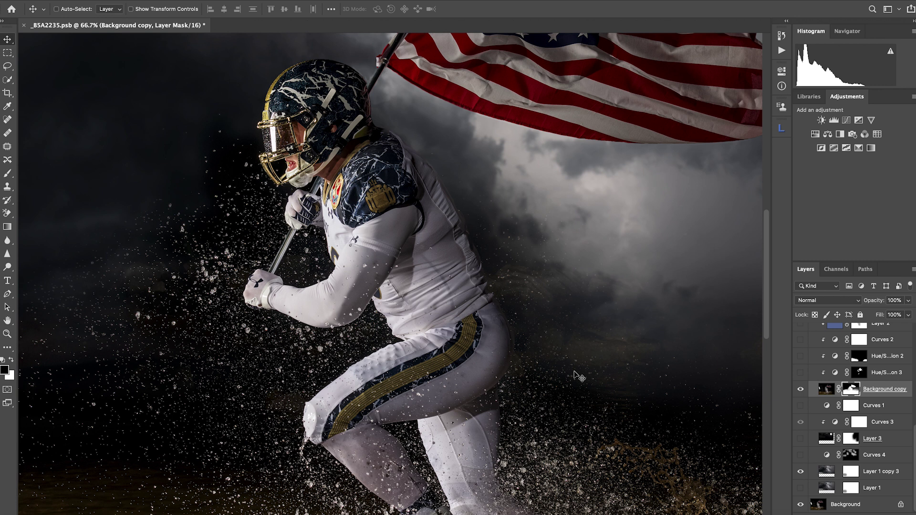
- Examine how the player, flag and water spray blend into the cloudy sky at different magnifications
{"action": "key", "text": "super+minus"}
{"action": "key", "text": "super+minus"}
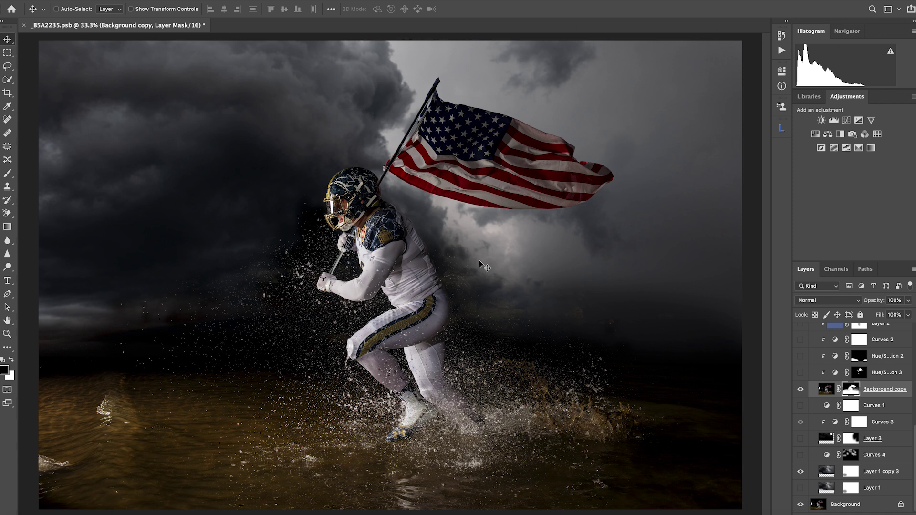
{"action": "key", "text": "super+plus"}
{"action": "key", "text": "super+plus"}
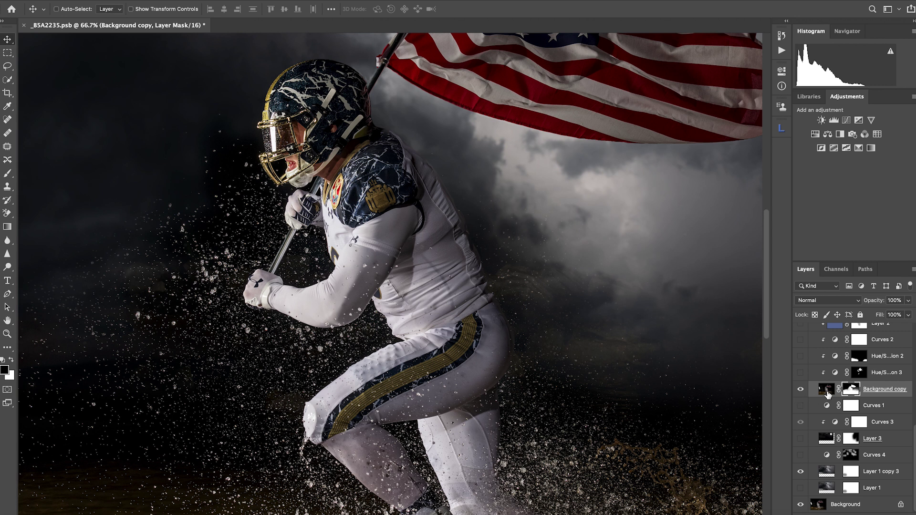
{"action": "left_click_drag", "start_coordinate": [496, 269], "coordinate": [522, 245]}
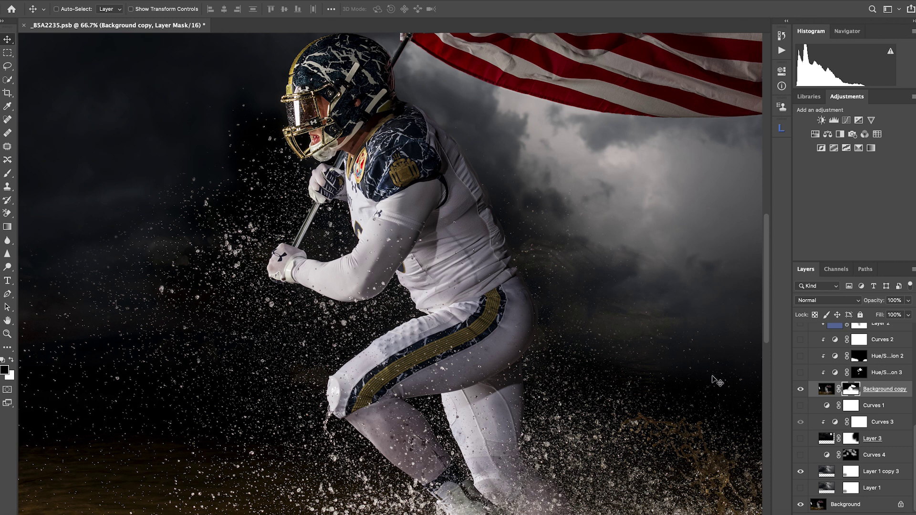
{"action": "key", "text": "super+minus"}
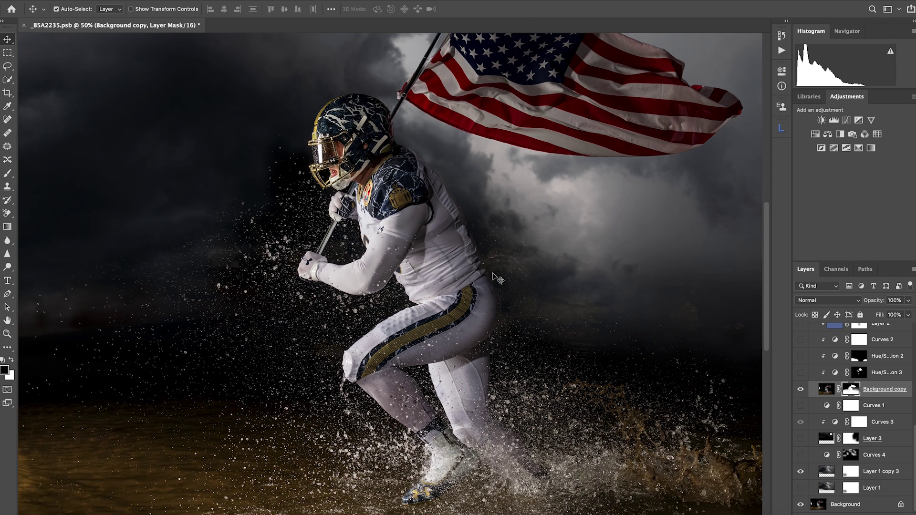
{"action": "key", "text": "super+minus"}
{"action": "key", "text": "super+plus"}
{"action": "key", "text": "super+minus"}
{"action": "key", "text": "super+plus"}
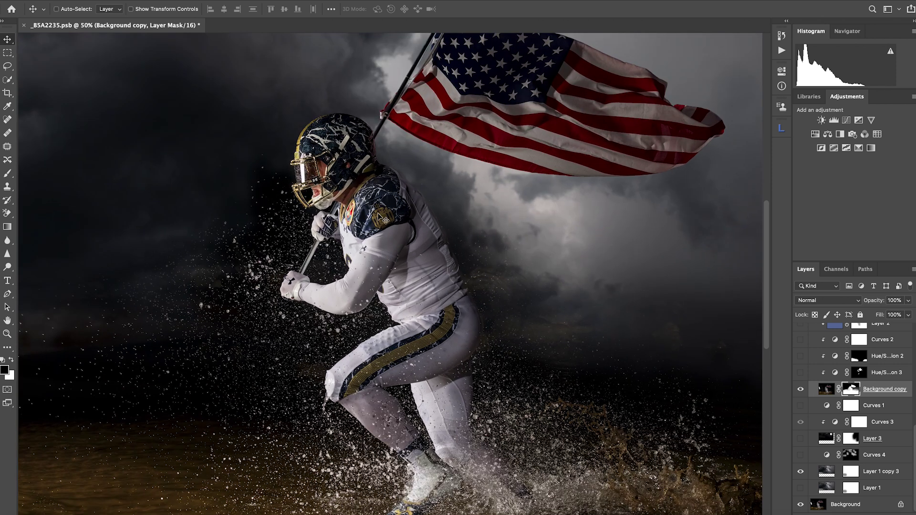
{"action": "scroll", "coordinate": [385, 220], "scroll_direction": "up", "scroll_amount": 2}
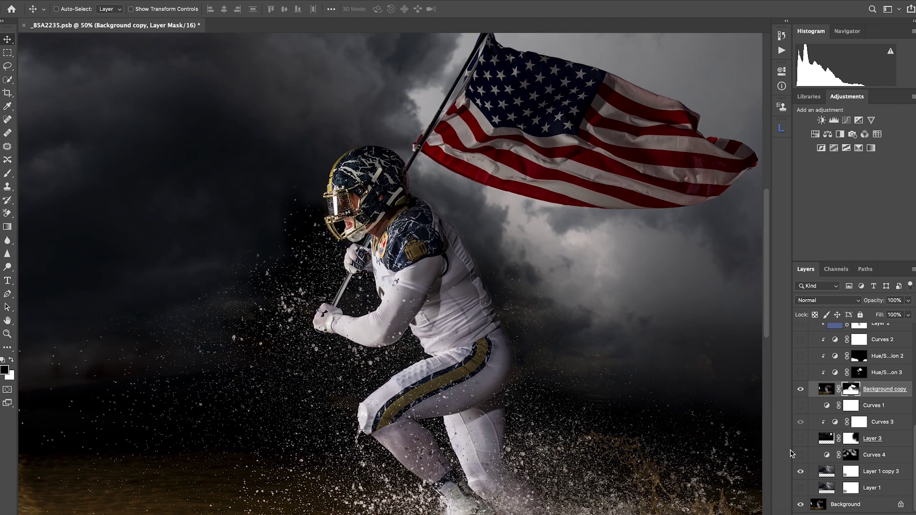
- Show the Curves 4 layer and inspect its curve settings and its layer mask as a red overlay
{"action": "left_click", "coordinate": [800, 455]}
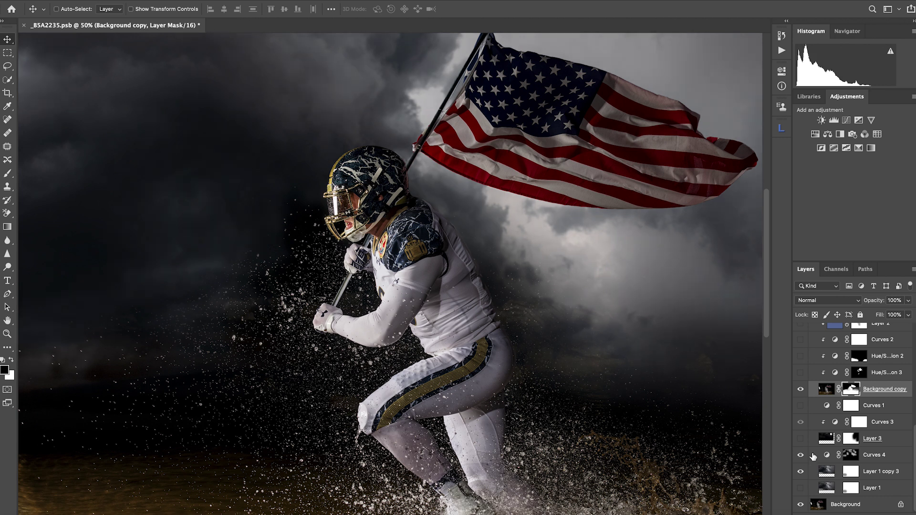
{"action": "double_click", "coordinate": [827, 456]}
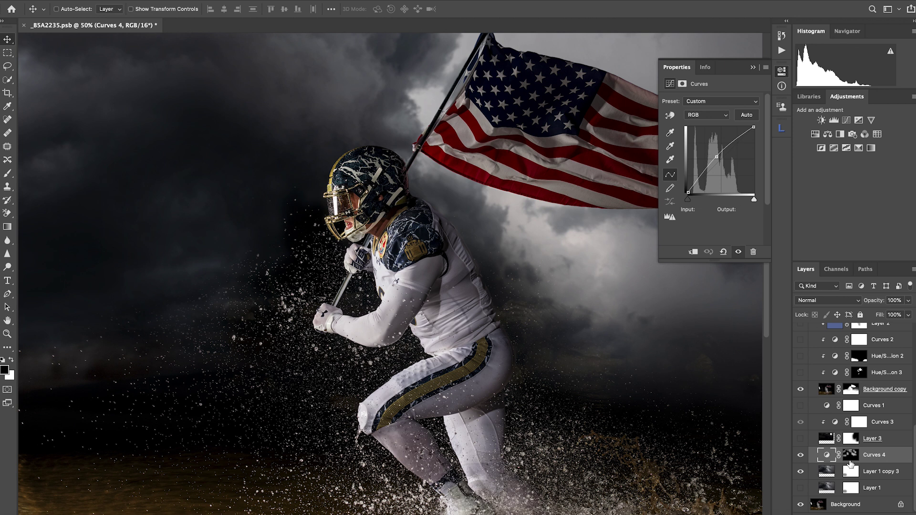
{"action": "left_click", "coordinate": [851, 456]}
{"action": "key", "text": "backslash"}
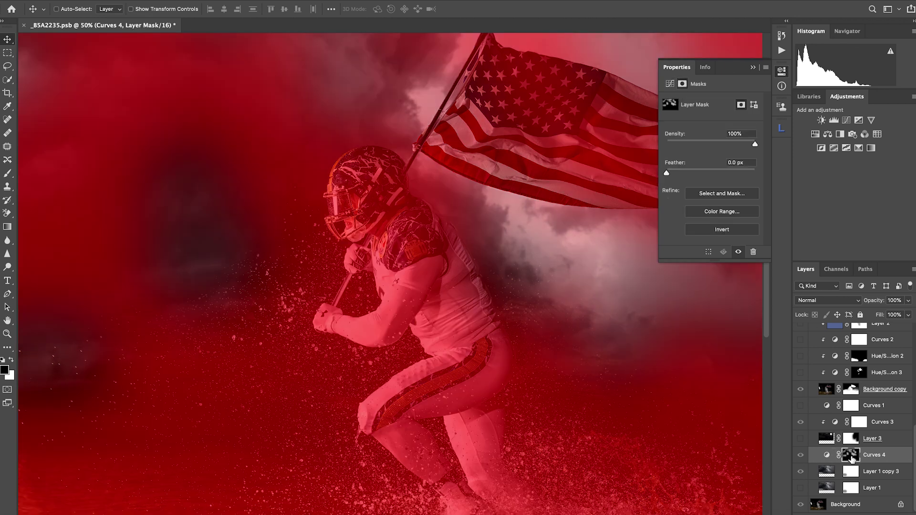
{"action": "left_click", "coordinate": [752, 69]}
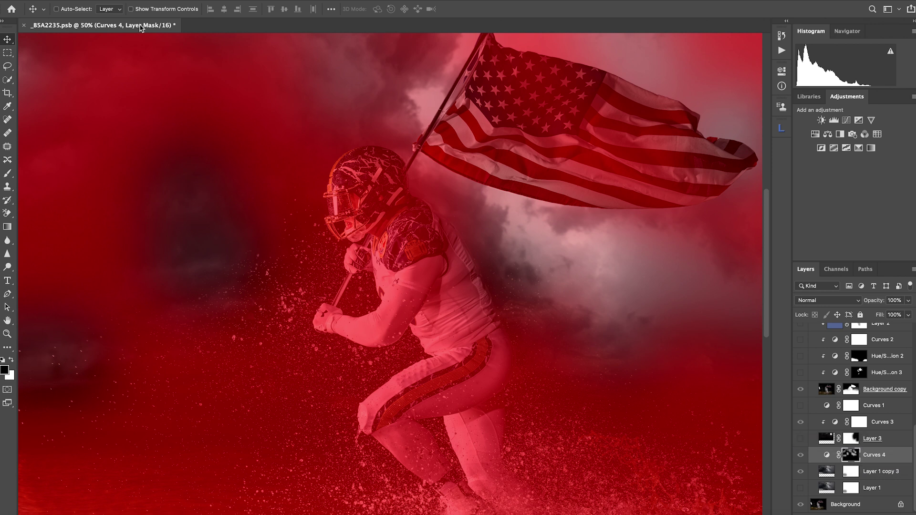
{"action": "key", "text": "ctrl+minus"}
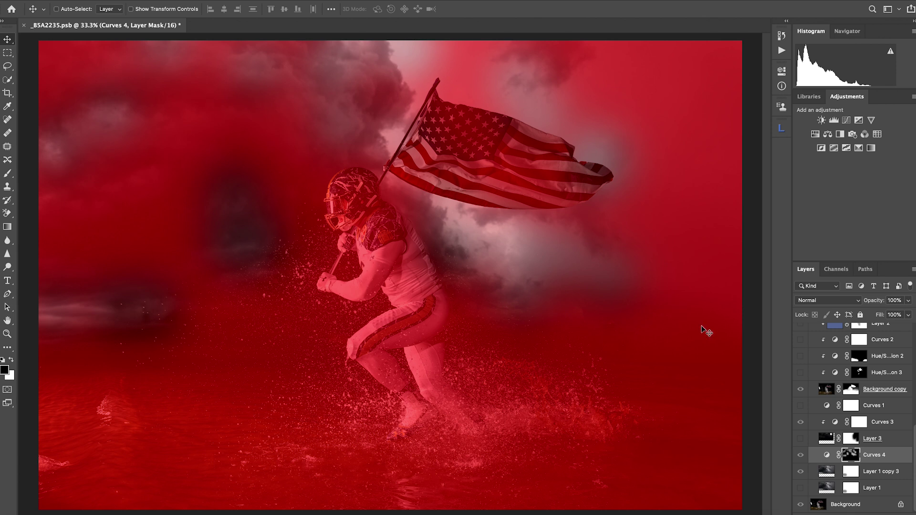
{"action": "key", "text": "backslash"}
- Compare the clouds with the Curves 4 adjustment turned off and on
{"action": "left_click", "coordinate": [801, 457]}
{"action": "left_click", "coordinate": [801, 457]}
{"action": "left_click", "coordinate": [801, 457]}
{"action": "left_click", "coordinate": [801, 457]}
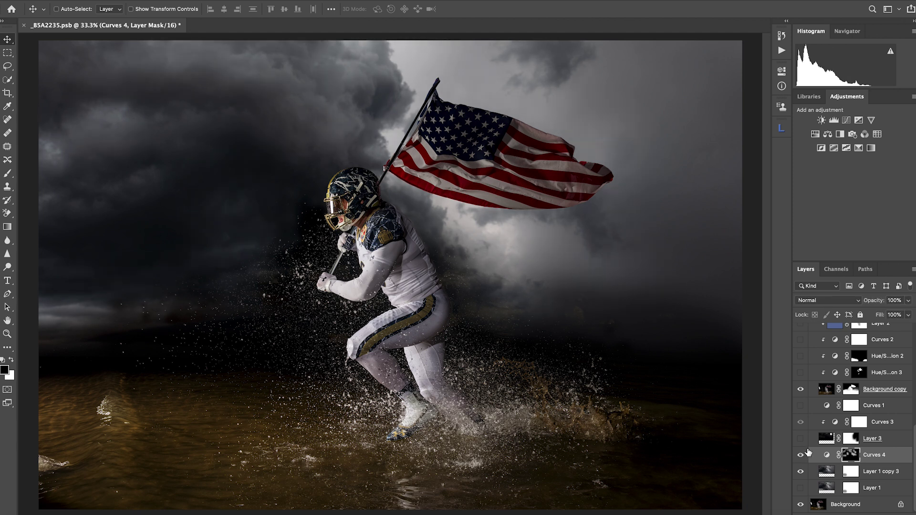
- Show and select Layer 3, the light and lens flare image above Curves 4
{"action": "left_click", "coordinate": [801, 437]}
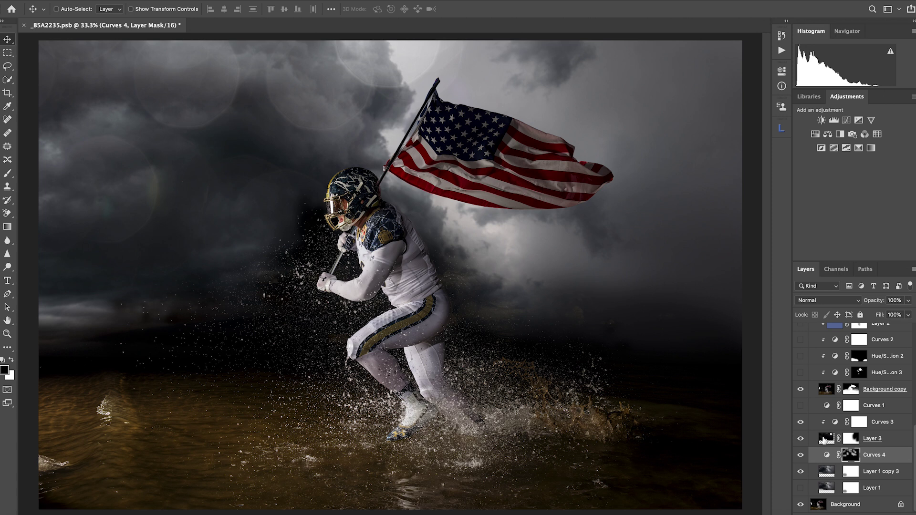
{"action": "left_click", "coordinate": [825, 439]}
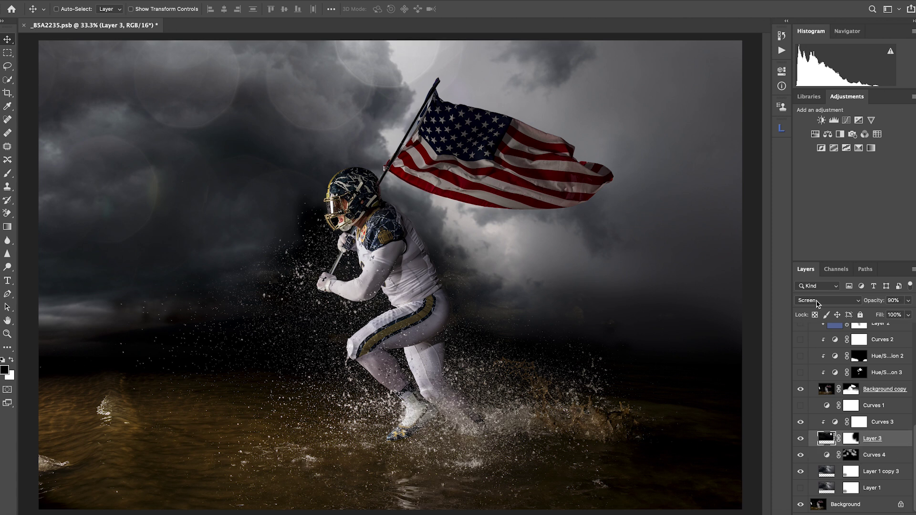
- Set Layer 3's blend mode to Normal and disable its layer mask to reveal the full light image
{"action": "left_click", "coordinate": [815, 301]}
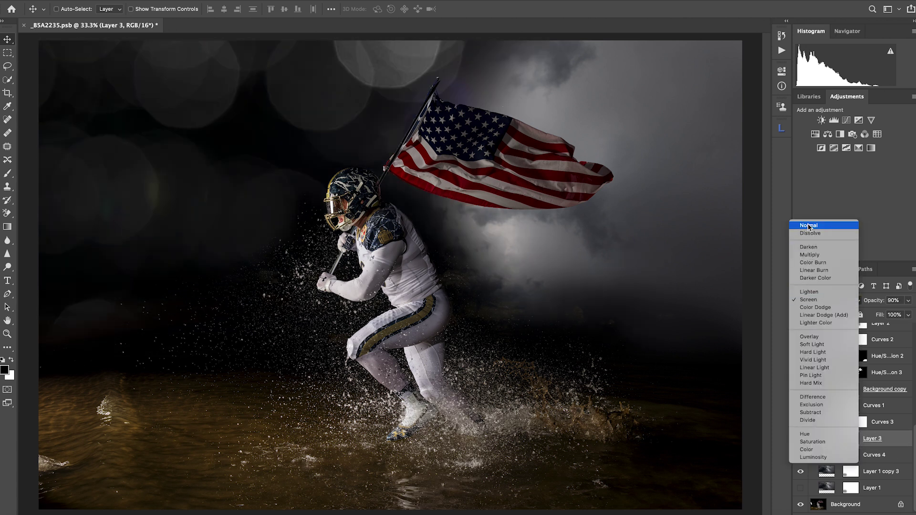
{"action": "left_click", "coordinate": [808, 226]}
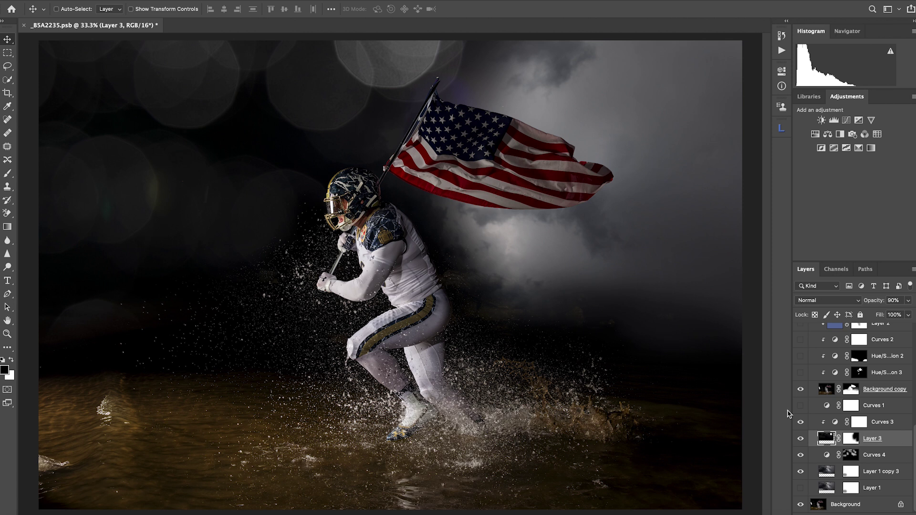
{"action": "left_click", "coordinate": [855, 440], "text": "shift"}
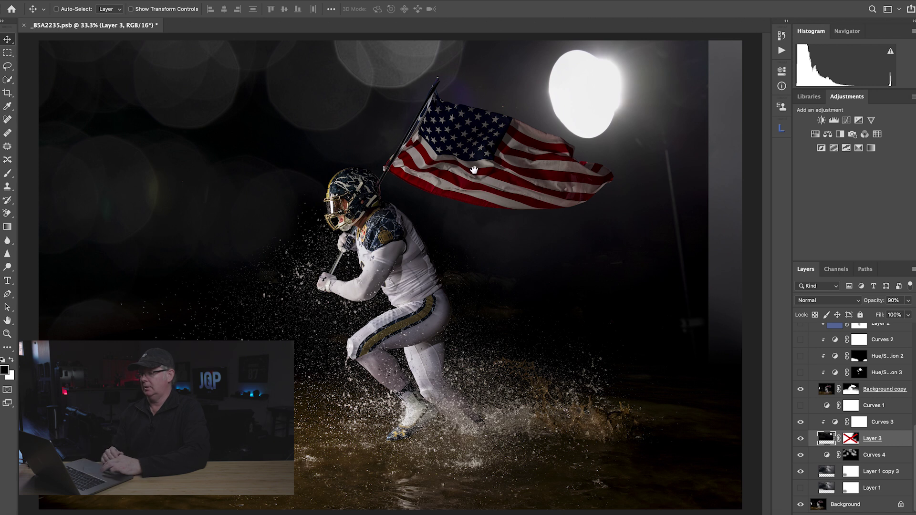
- Try a lower position for Layer 3's light on the canvas, and undo back to the layer's masked state
{"action": "left_click_drag", "start_coordinate": [432, 110], "coordinate": [468, 220]}
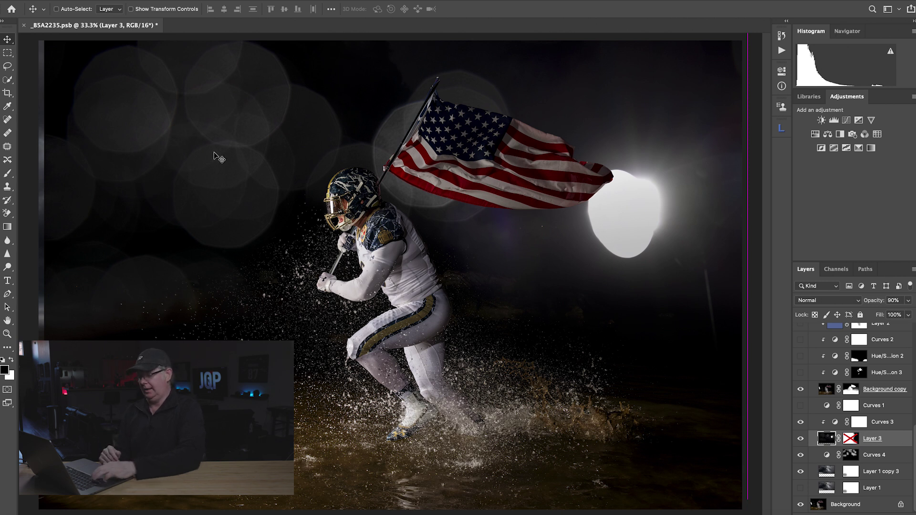
{"action": "key", "text": "super+z"}
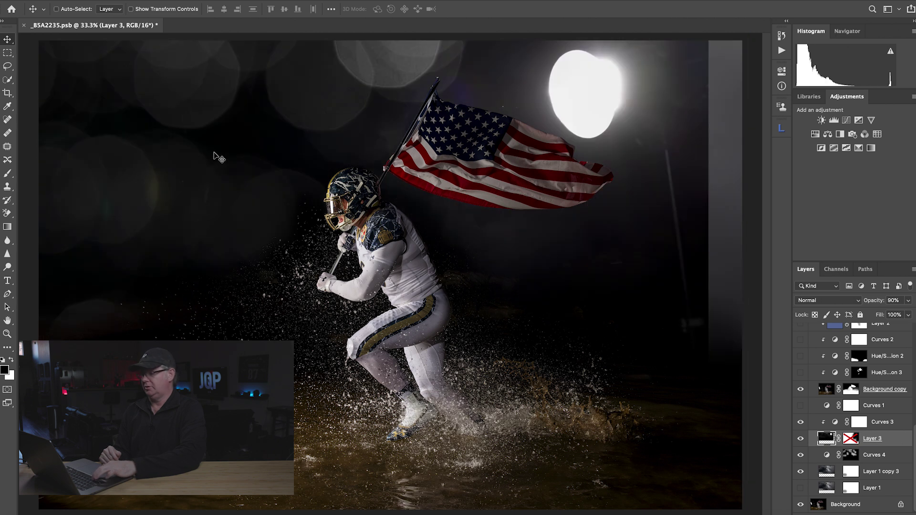
{"action": "key", "text": "super+z"}
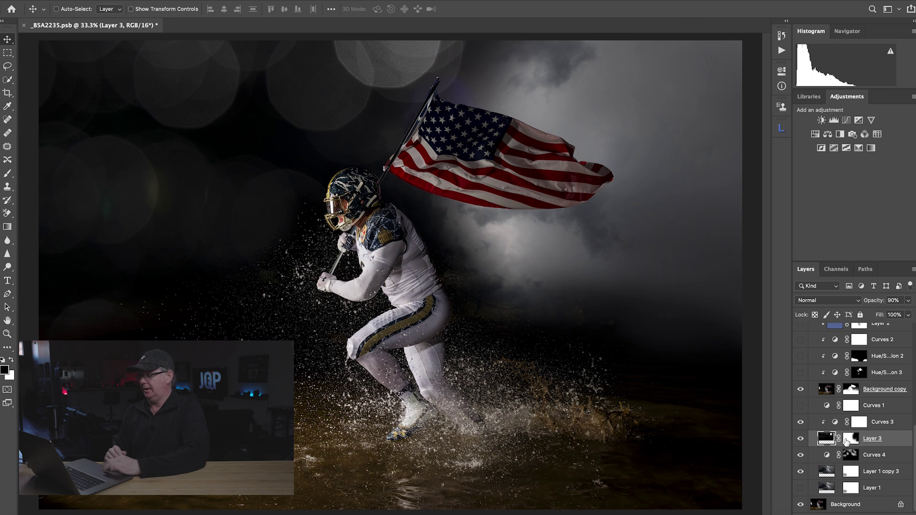
- Compare the sky with Layer 3 hidden and shown, and set the layer's blend mode to Screen
{"action": "left_click", "coordinate": [801, 439]}
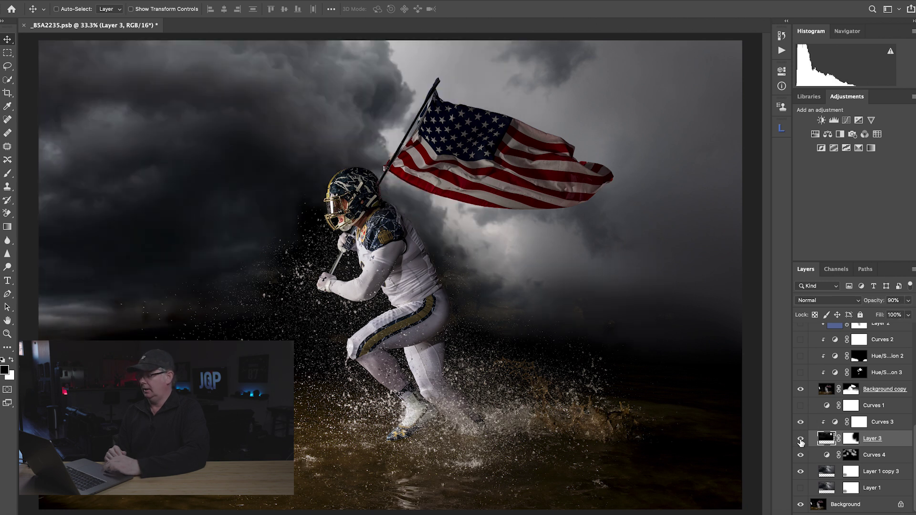
{"action": "left_click", "coordinate": [801, 439]}
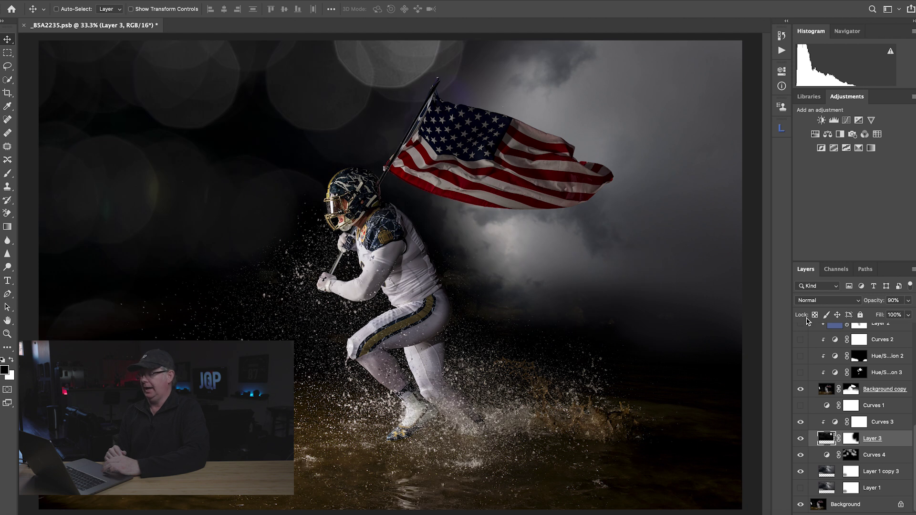
{"action": "left_click", "coordinate": [826, 303]}
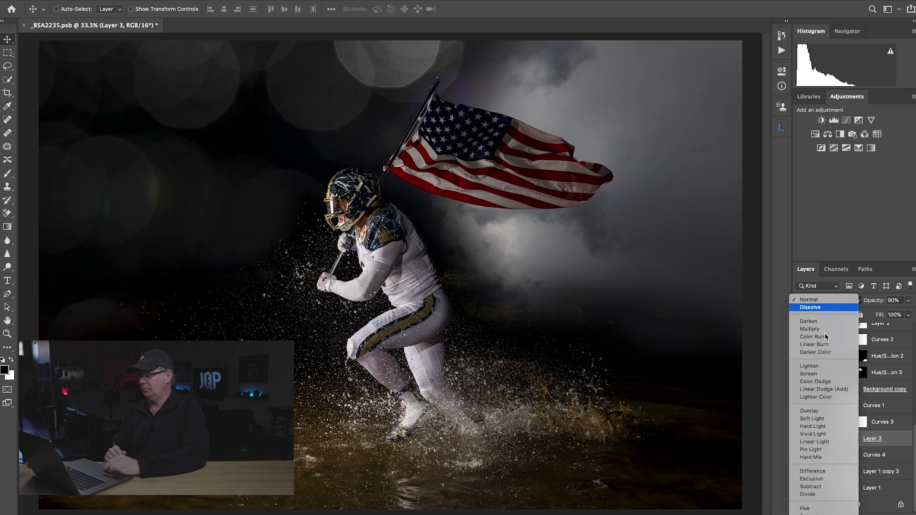
{"action": "left_click", "coordinate": [831, 376]}
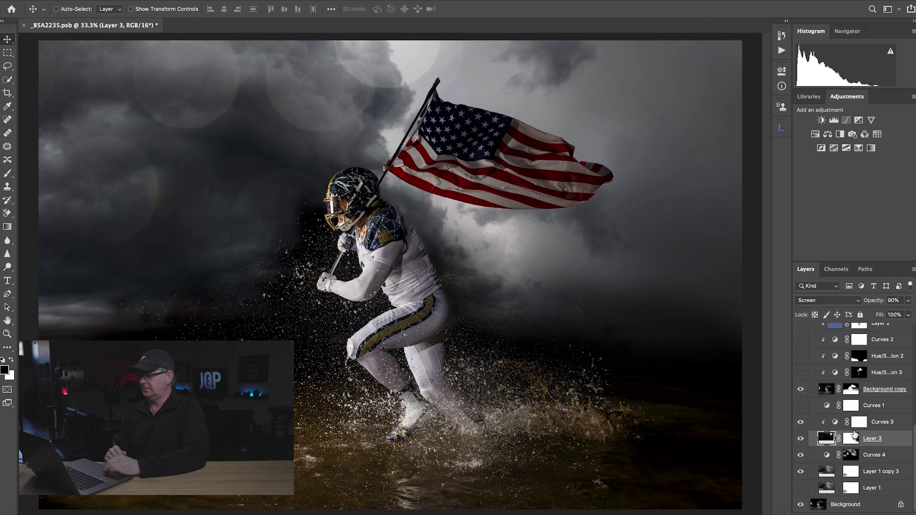
- Review the clipped Curves 3 adjustment's curve and its effect off and on, and show the Curves 1 layer
{"action": "left_click", "coordinate": [801, 422]}
{"action": "double_click", "coordinate": [834, 421]}
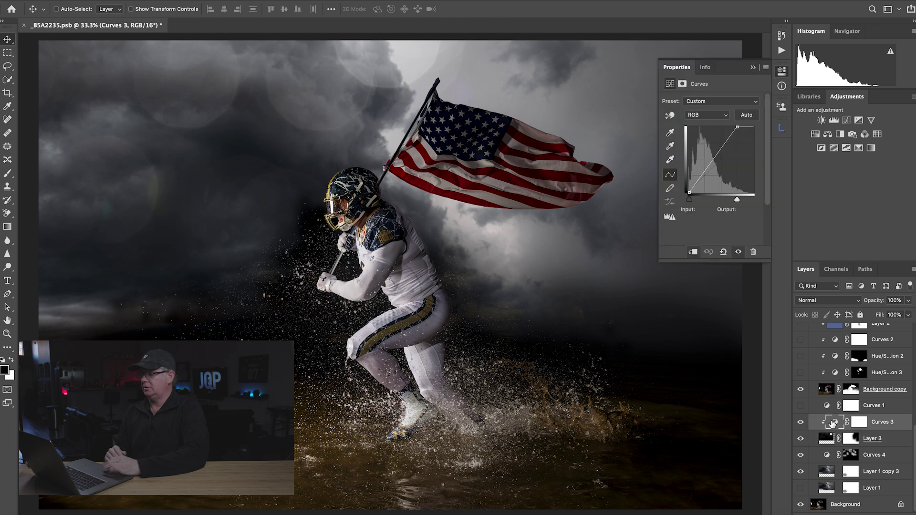
{"action": "left_click", "coordinate": [800, 424]}
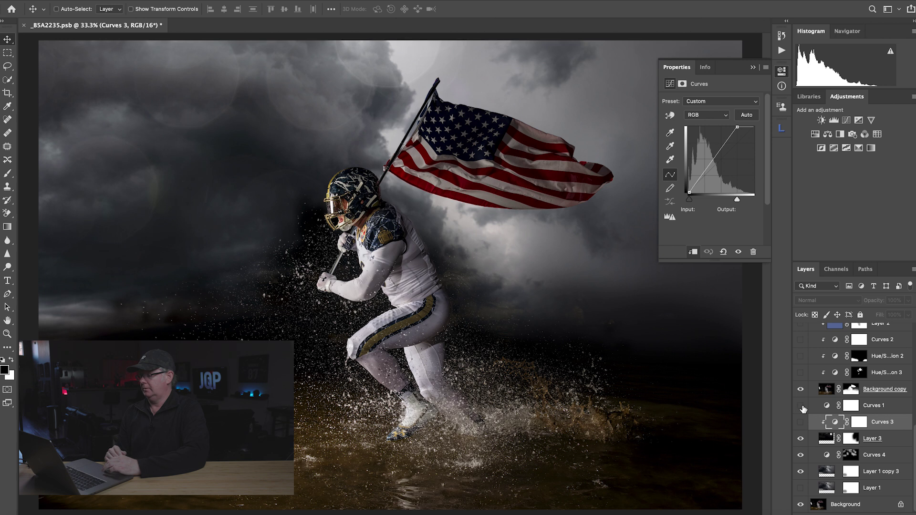
{"action": "left_click", "coordinate": [800, 422]}
{"action": "left_click", "coordinate": [800, 406]}
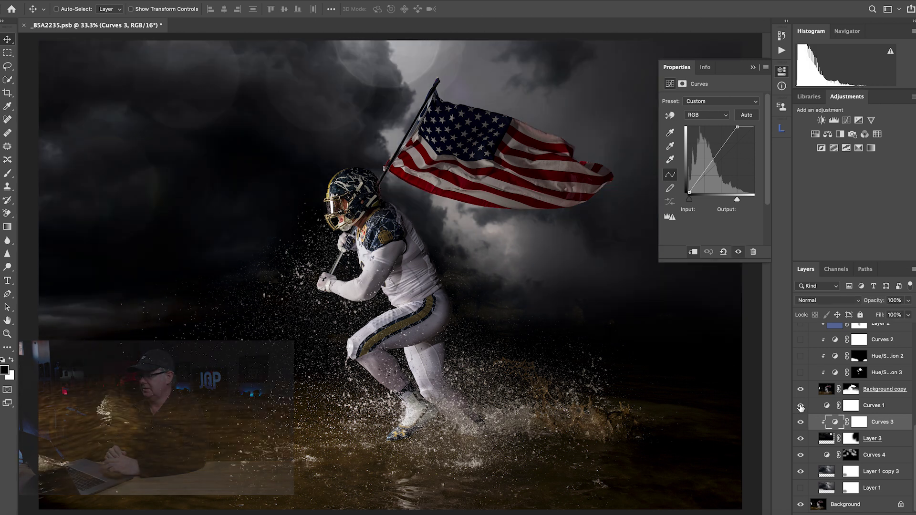
- Review the Curves 1 adjustment's curve and compare the image with the layer hidden and shown
{"action": "left_click", "coordinate": [827, 407]}
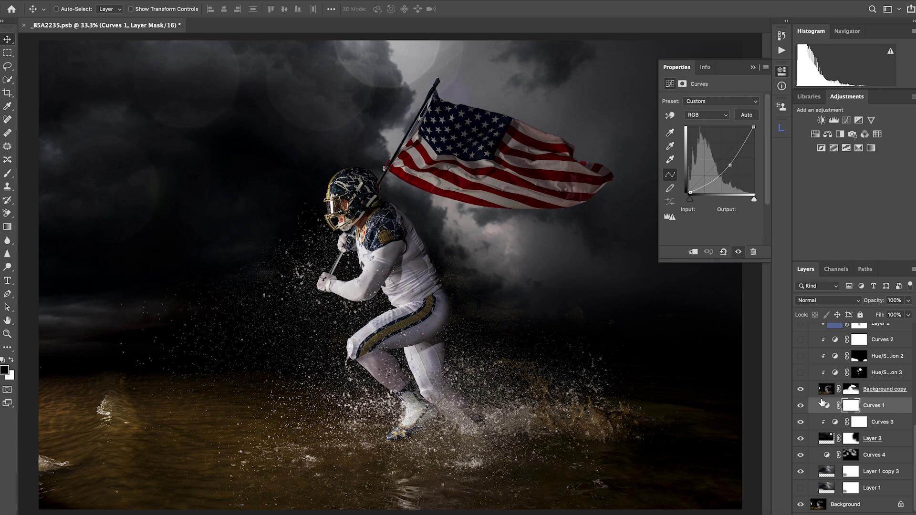
{"action": "left_click", "coordinate": [802, 407]}
{"action": "left_click", "coordinate": [802, 407]}
{"action": "left_click", "coordinate": [802, 407]}
{"action": "left_click", "coordinate": [802, 407]}
{"action": "left_click", "coordinate": [753, 68]}
- Show the Hue/Saturation 3 layer and examine its mask as a red overlay around the helmet, shoulder and flag
{"action": "left_click", "coordinate": [821, 390]}
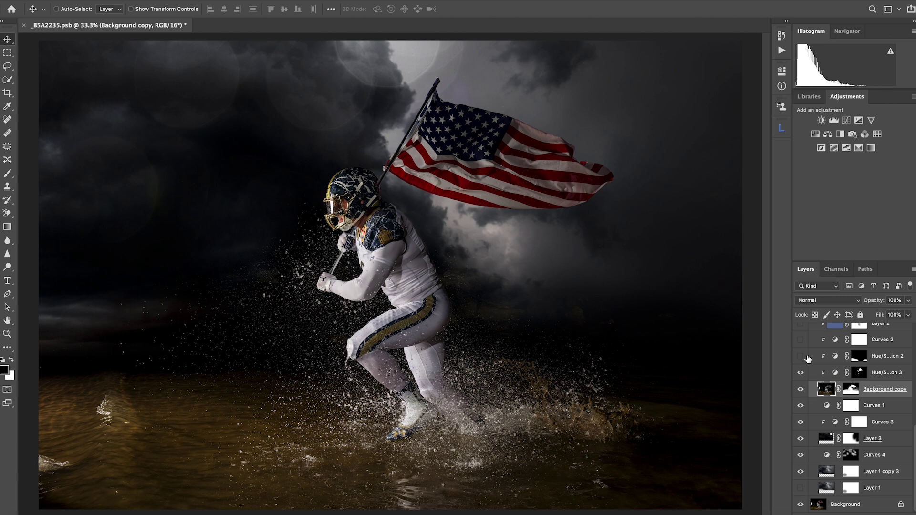
{"action": "left_click", "coordinate": [861, 373]}
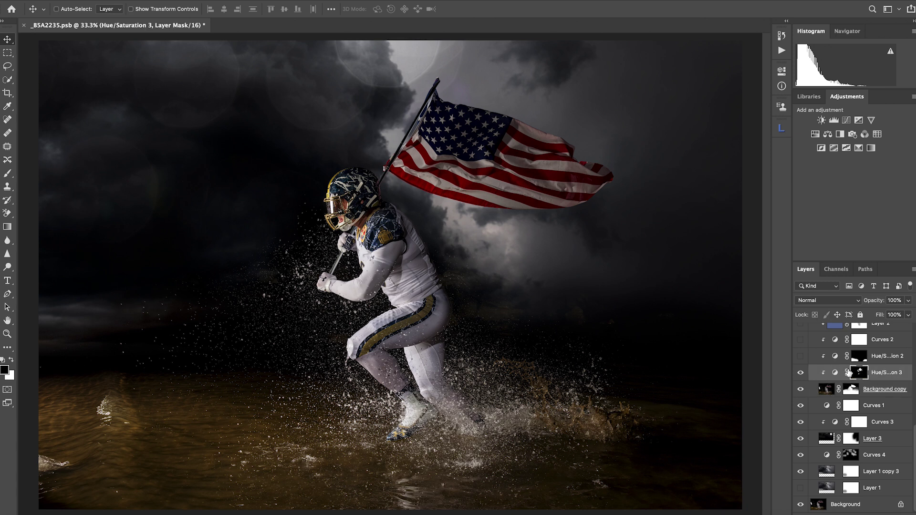
{"action": "key", "text": "backslash"}
{"action": "scroll", "coordinate": [401, 236], "scroll_direction": "up", "scroll_amount": 2}
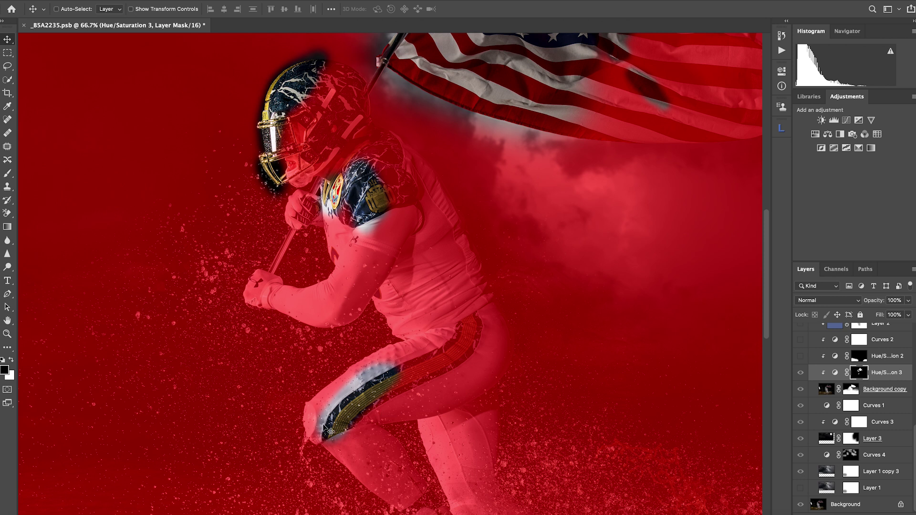
{"action": "left_click_drag", "start_coordinate": [415, 158], "coordinate": [373, 328]}
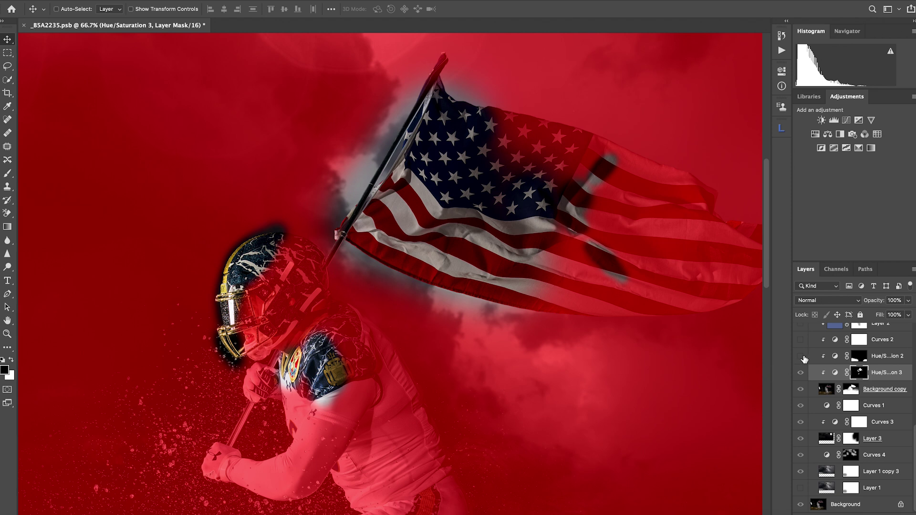
{"action": "key", "text": "super+minus"}
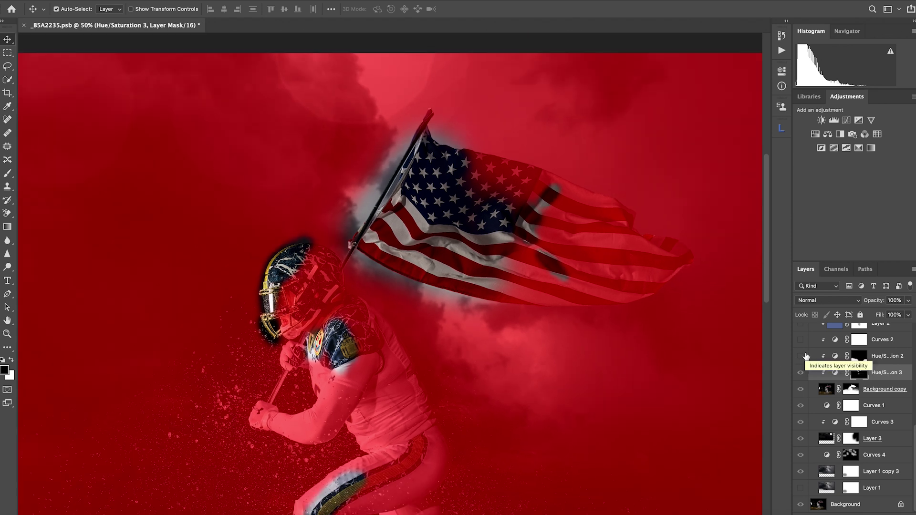
{"action": "left_click", "coordinate": [801, 354]}
{"action": "key", "text": "ctrl+minus"}
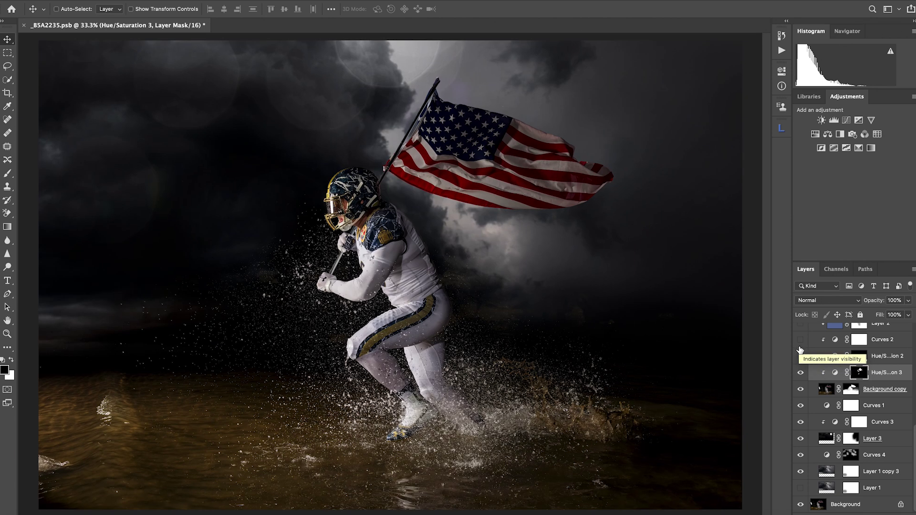
- Show the Hue/Saturation 2 layer and review its adjustment settings
{"action": "left_click", "coordinate": [801, 357]}
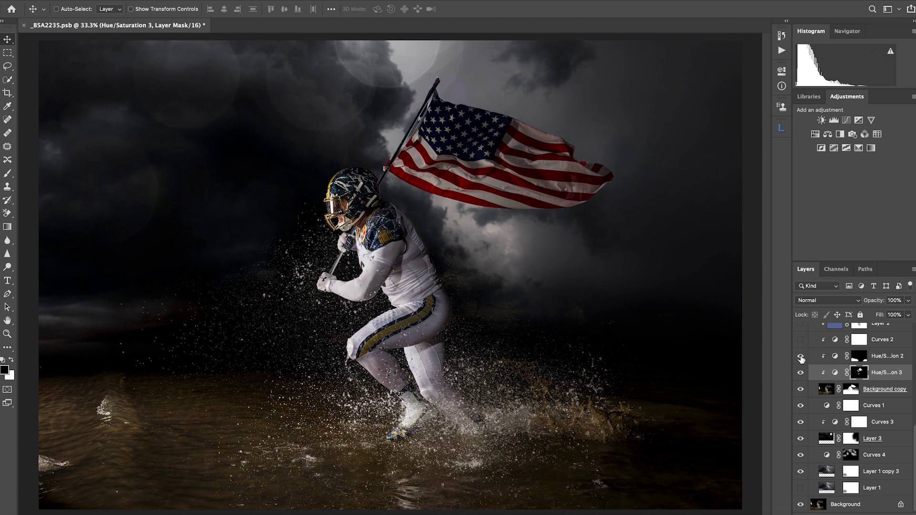
{"action": "left_click", "coordinate": [835, 361]}
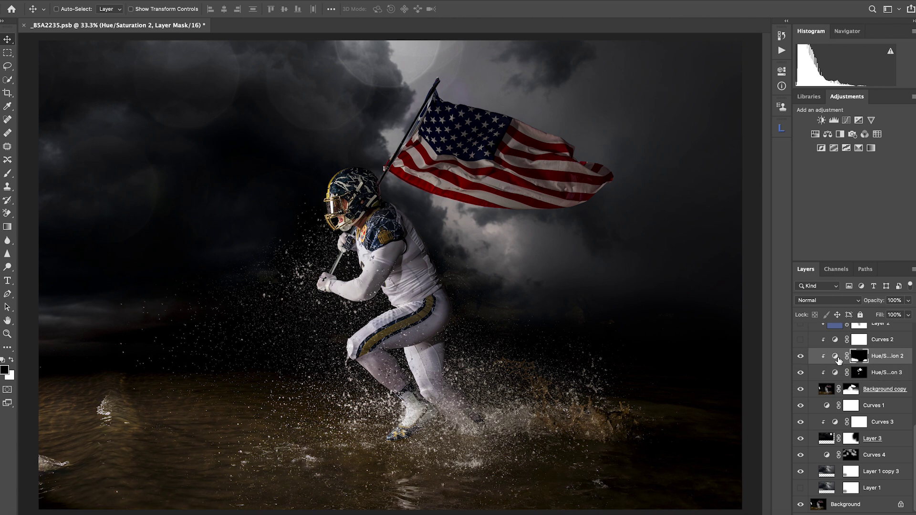
{"action": "double_click", "coordinate": [835, 355]}
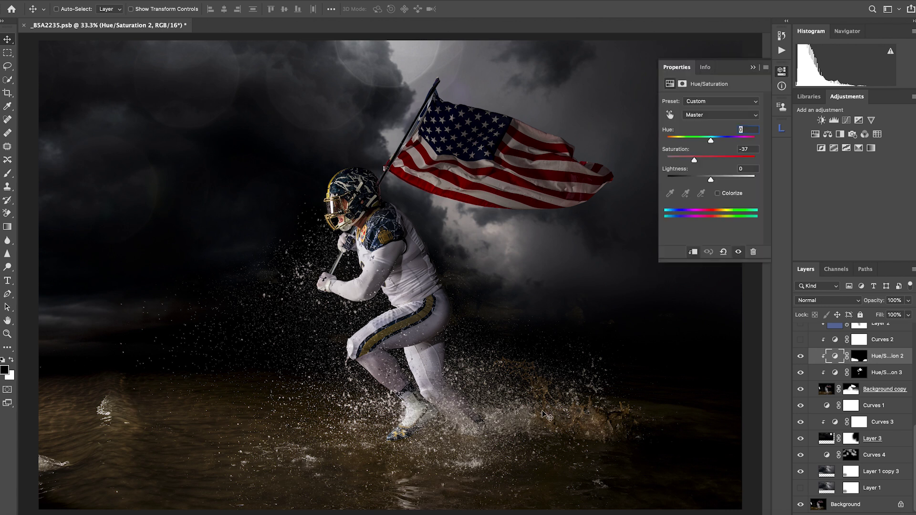
{"action": "left_click", "coordinate": [752, 69]}
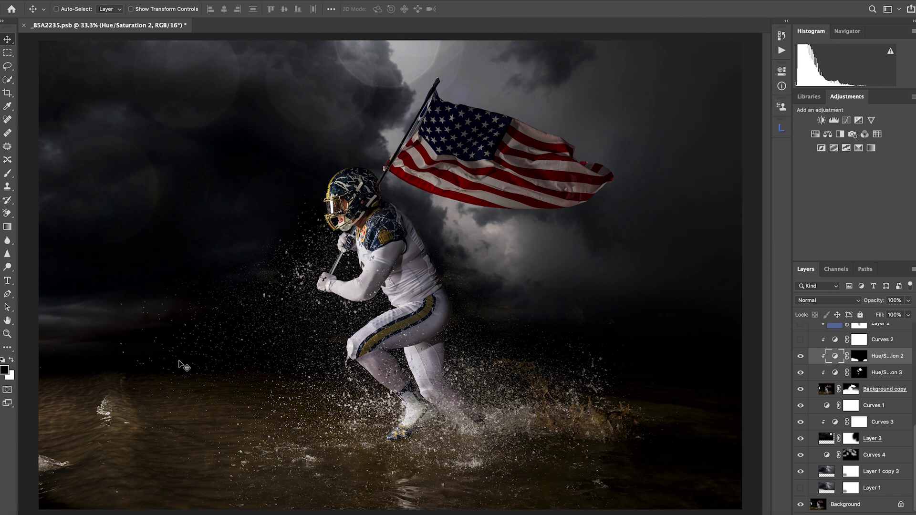
- Show the Curves 2 layer temporarily and inspect the brightened player, flag and background rocks up close
{"action": "left_click", "coordinate": [801, 340]}
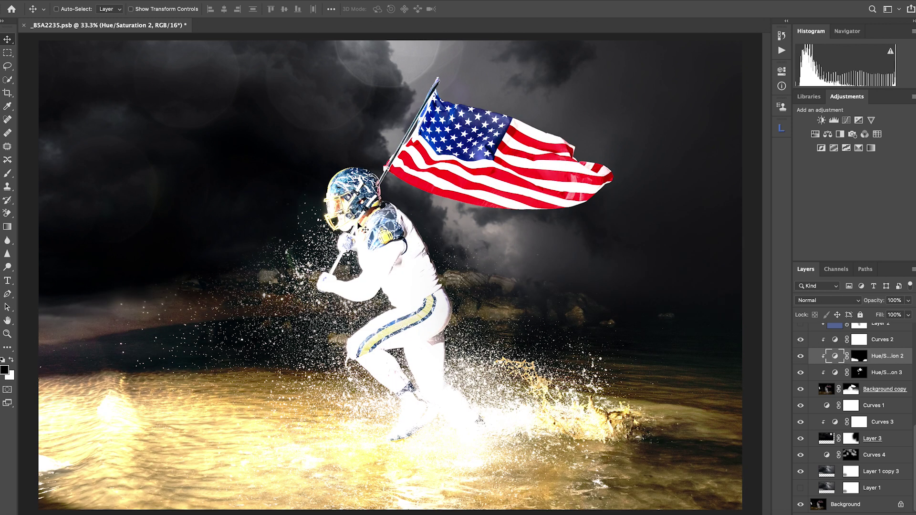
{"action": "key", "text": "super+equal"}
{"action": "key", "text": "super+equal"}
{"action": "key", "text": "super+equal"}
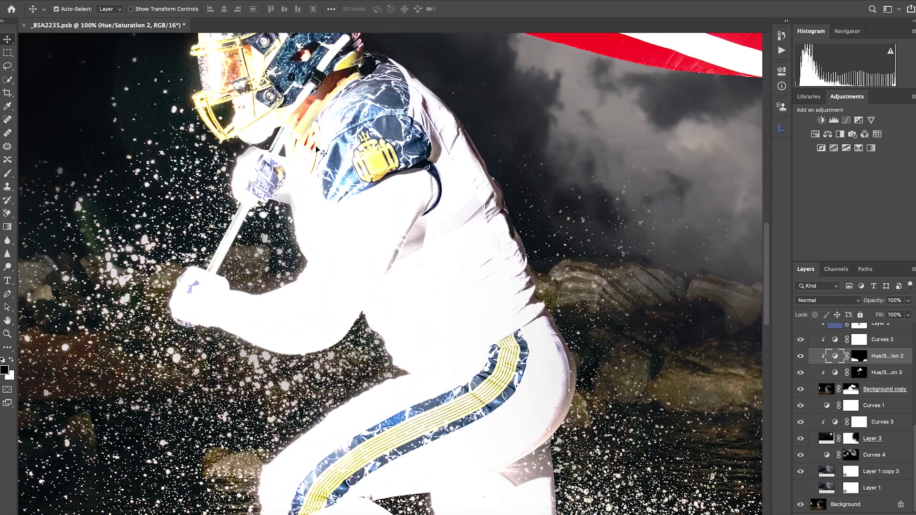
{"action": "scroll", "coordinate": [365, 131], "scroll_direction": "up", "scroll_amount": 5}
{"action": "scroll", "coordinate": [365, 131], "scroll_direction": "left", "scroll_amount": 3}
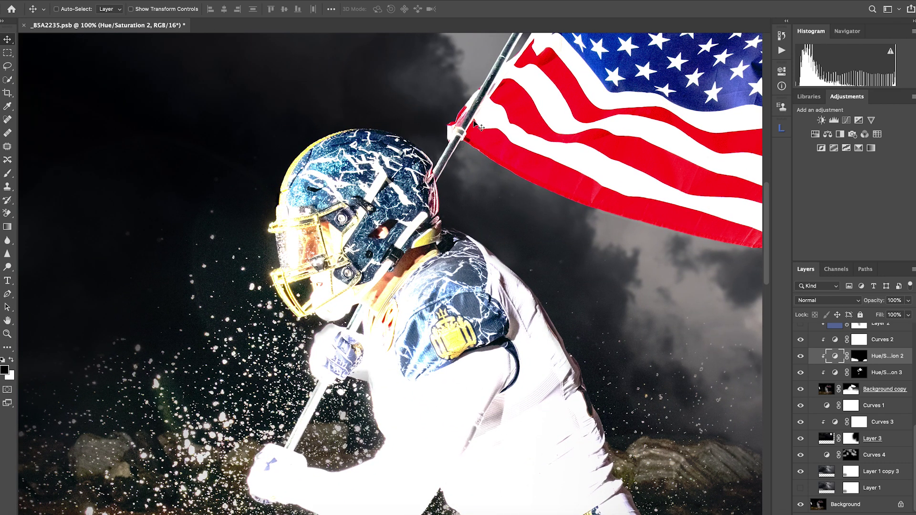
{"action": "key", "text": "super+minus"}
{"action": "key", "text": "super+minus"}
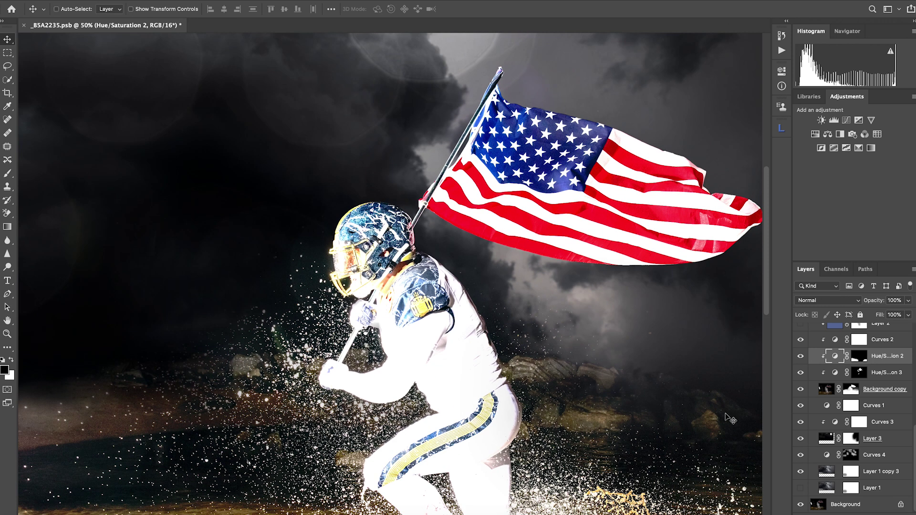
- Compare the image with Hue/Saturation 2 hidden and shown, and hide the Curves 2 layer
{"action": "left_click", "coordinate": [801, 358]}
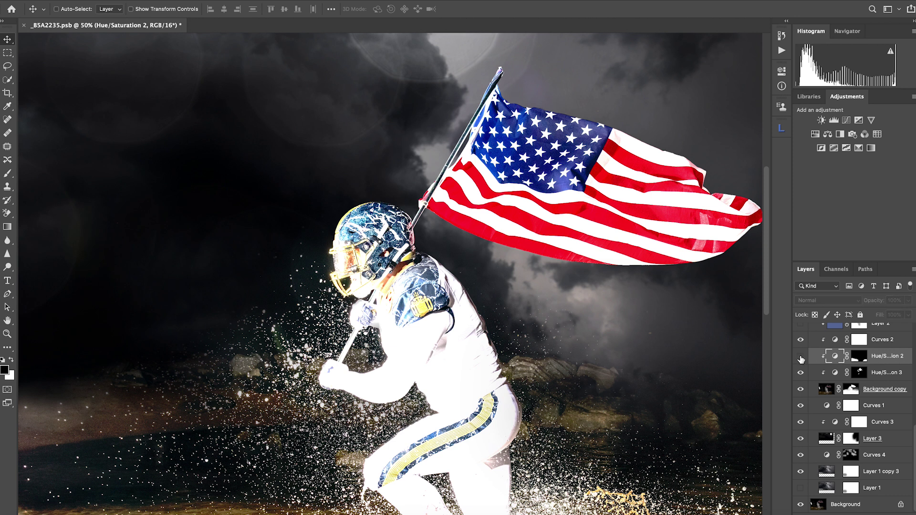
{"action": "left_click", "coordinate": [801, 358]}
{"action": "scroll", "coordinate": [811, 377], "scroll_direction": "up", "scroll_amount": 3}
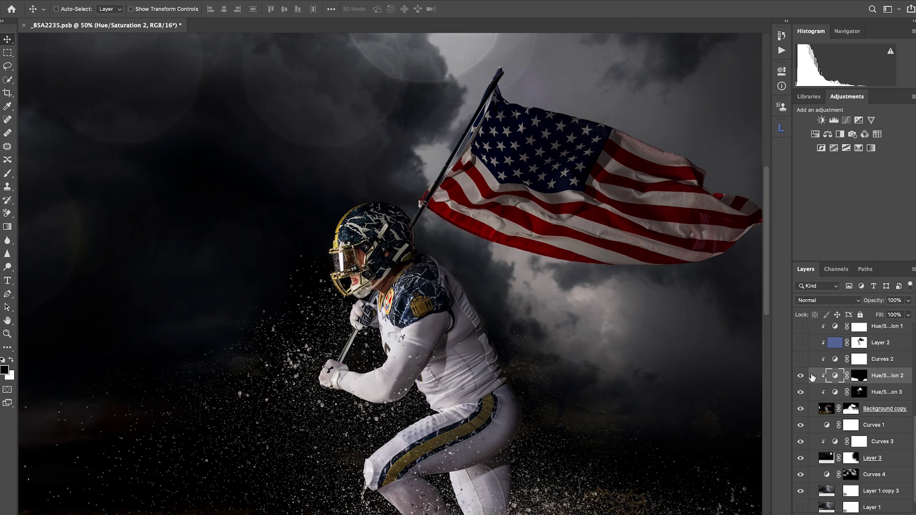
{"action": "key", "text": "ctrl+minus"}
{"action": "key", "text": "ctrl+minus"}
{"action": "key", "text": "ctrl+plus"}
- Show the blue Layer 2 and examine its mask as a red overlay over the player and flag
{"action": "left_click", "coordinate": [835, 366]}
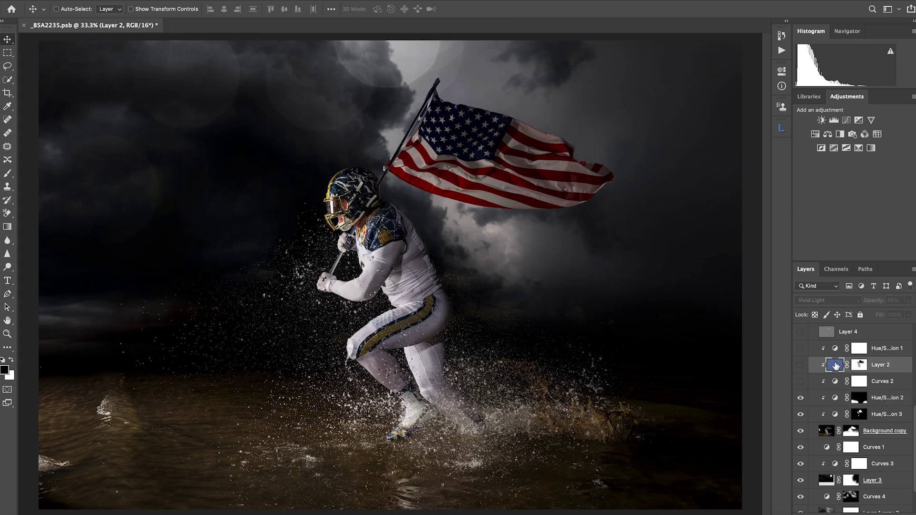
{"action": "left_click", "coordinate": [801, 366]}
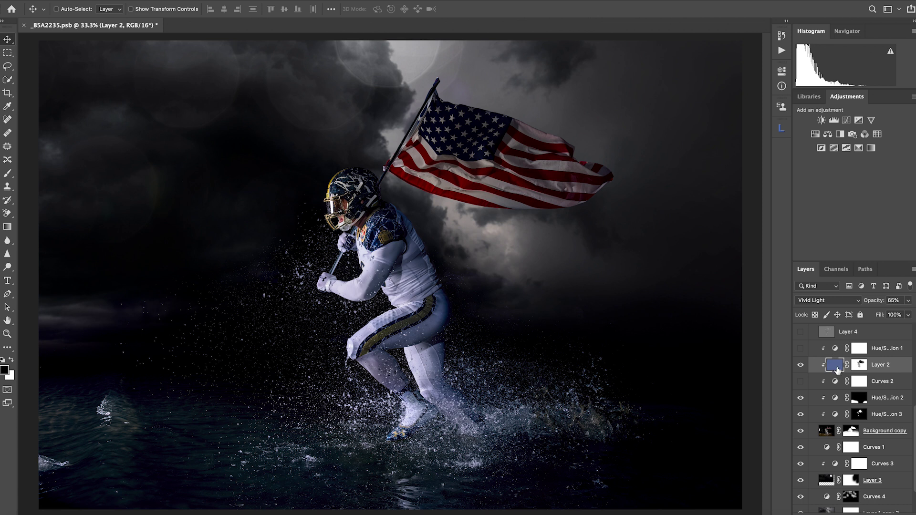
{"action": "left_click", "coordinate": [858, 365]}
{"action": "key", "text": "backslash"}
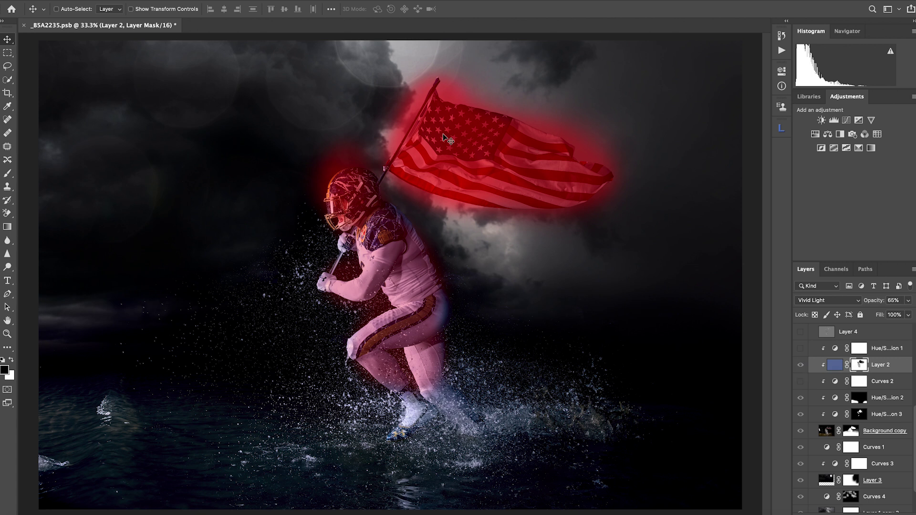
{"action": "key", "text": "backslash"}
- Compare the water and player repeatedly with the blue Layer 2 hidden and shown
{"action": "left_click", "coordinate": [800, 366]}
{"action": "left_click", "coordinate": [800, 366]}
{"action": "left_click", "coordinate": [800, 365]}
{"action": "left_click", "coordinate": [800, 366]}
{"action": "left_click", "coordinate": [800, 366]}
{"action": "left_click", "coordinate": [800, 366]}
{"action": "left_click", "coordinate": [800, 366]}
{"action": "left_click", "coordinate": [800, 366]}
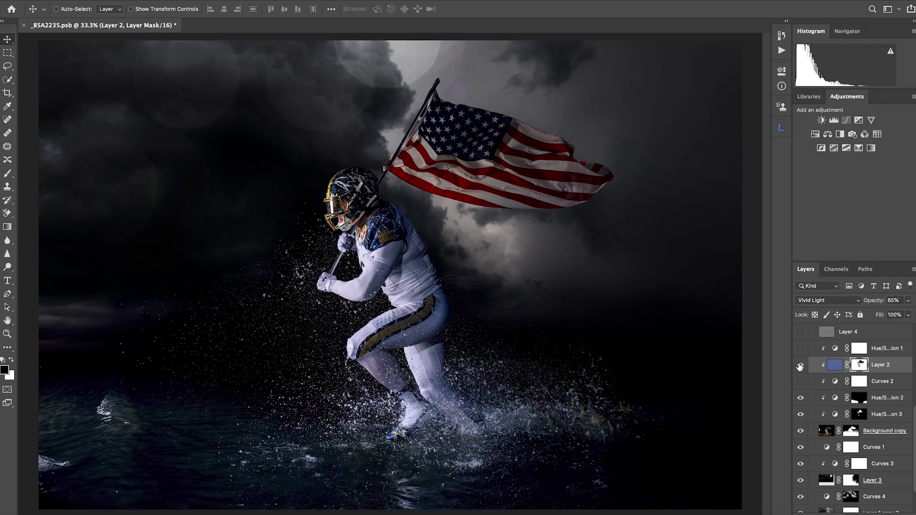
- Show the Hue/Saturation 1 layer and review its hue, saturation and lightness settings
{"action": "left_click", "coordinate": [800, 348]}
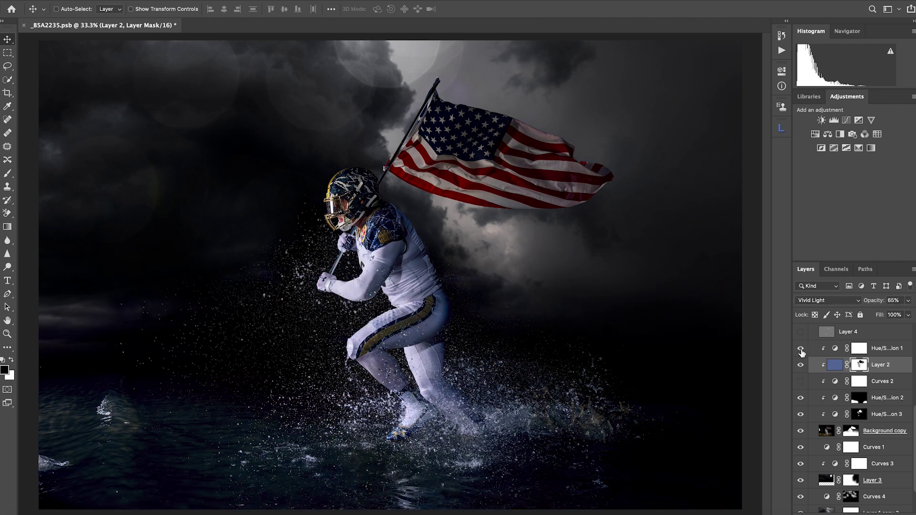
{"action": "double_click", "coordinate": [835, 349]}
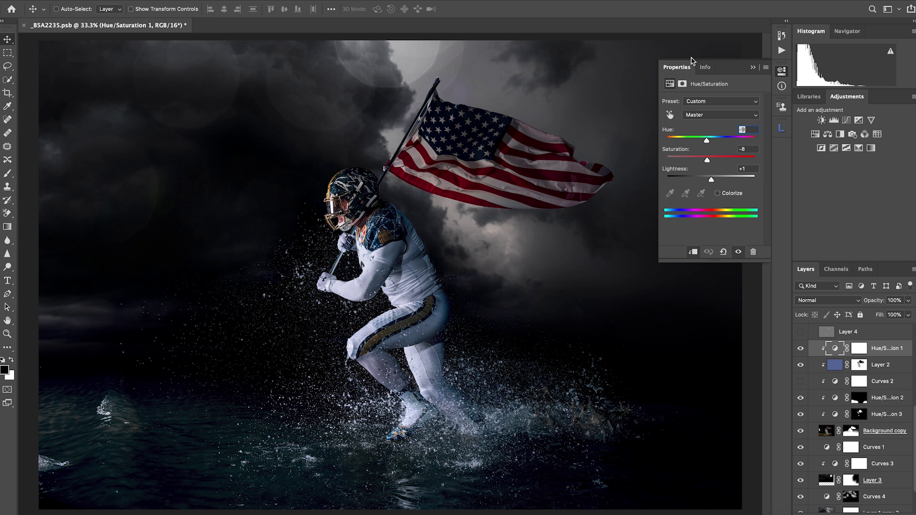
{"action": "left_click", "coordinate": [752, 68]}
- Compare the player's color up close with Hue/Saturation 1 hidden and shown, leaving the layer on
{"action": "left_click", "coordinate": [801, 348]}
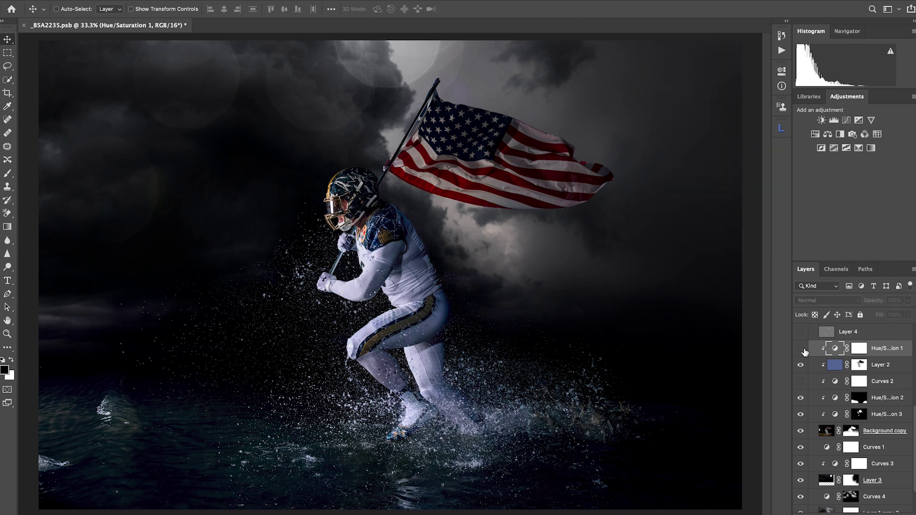
{"action": "left_click", "coordinate": [803, 350]}
{"action": "key", "text": "super+plus"}
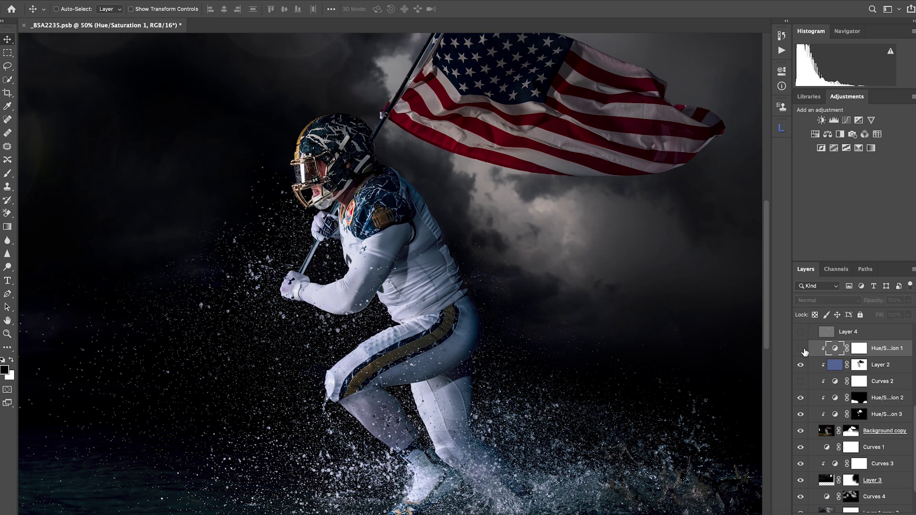
{"action": "left_click", "coordinate": [801, 349]}
{"action": "left_click", "coordinate": [801, 349]}
{"action": "left_click", "coordinate": [801, 349]}
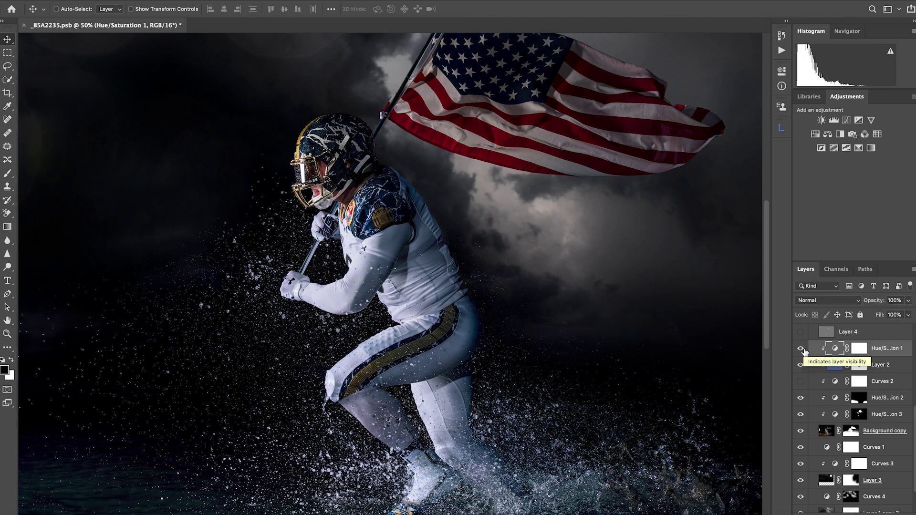
- Show the gray Layer 4 and compare its effect on the helmet and flag off and on
{"action": "scroll", "coordinate": [859, 369], "scroll_direction": "up", "scroll_amount": 3}
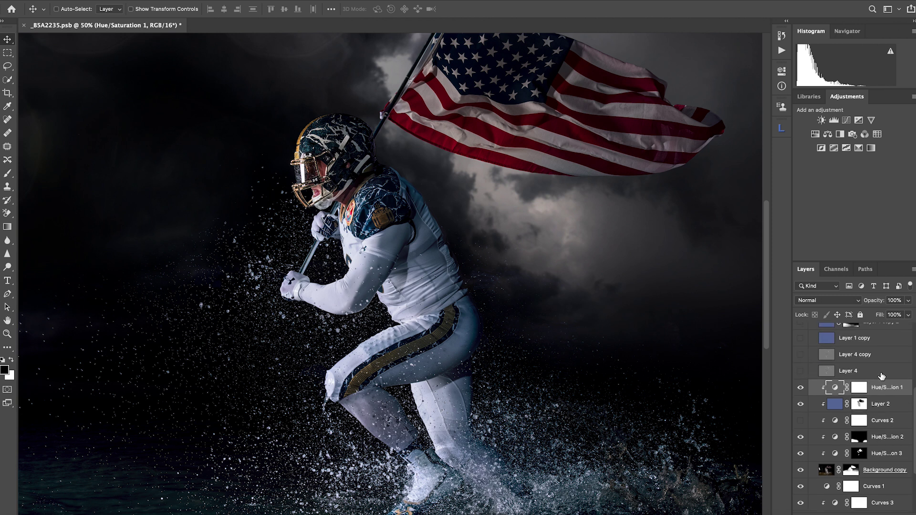
{"action": "left_click", "coordinate": [880, 372]}
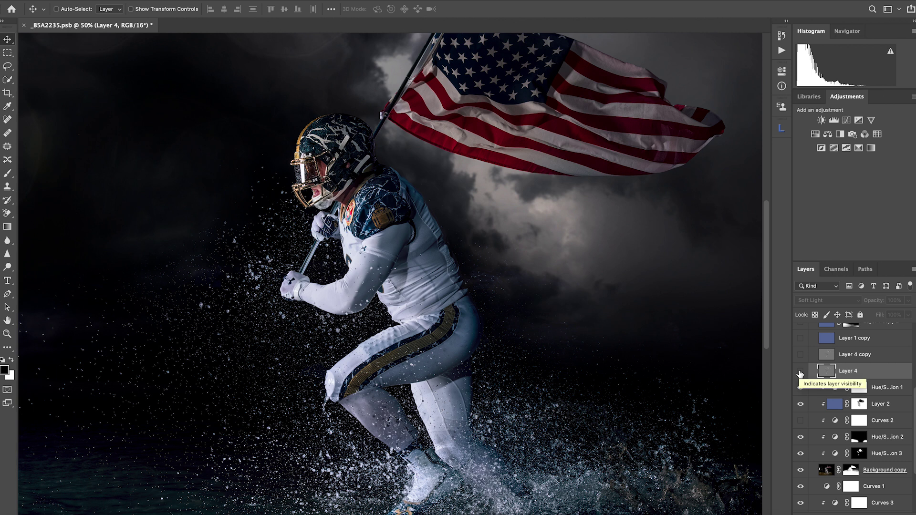
{"action": "left_click", "coordinate": [800, 372]}
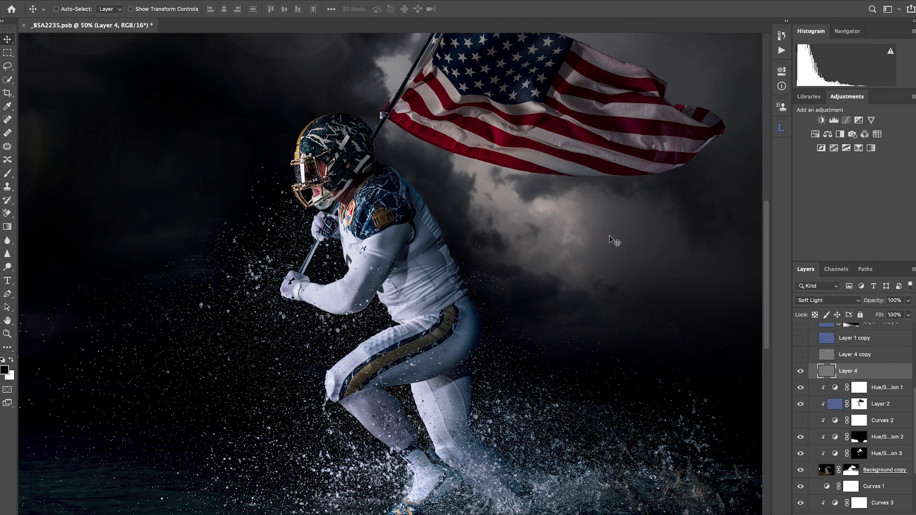
{"action": "left_click_drag", "start_coordinate": [384, 137], "coordinate": [394, 220]}
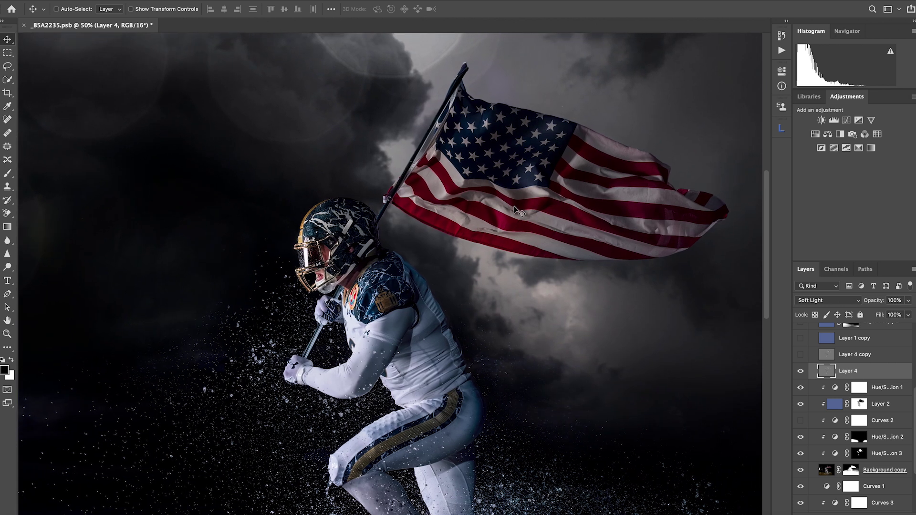
{"action": "key", "text": "ctrl+plus"}
{"action": "left_click_drag", "start_coordinate": [564, 163], "coordinate": [487, 205]}
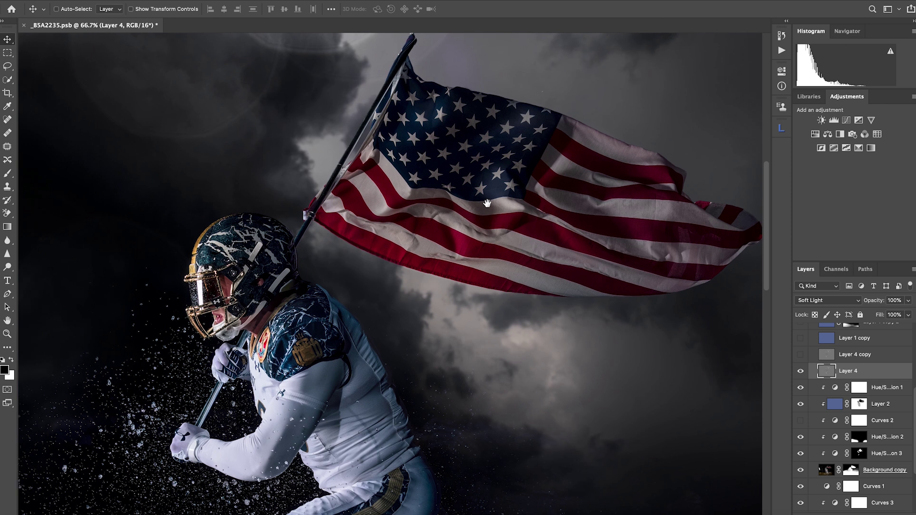
{"action": "left_click", "coordinate": [801, 373]}
{"action": "left_click", "coordinate": [800, 373]}
- Switch Layer 4's blend mode to Normal to examine its painted light and dark strokes, and restore Soft Light
{"action": "left_click", "coordinate": [826, 300]}
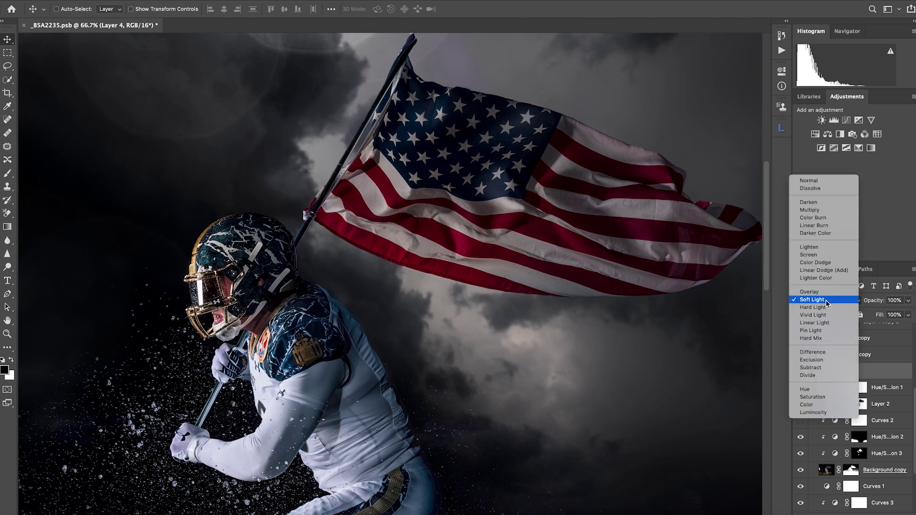
{"action": "left_click", "coordinate": [809, 181]}
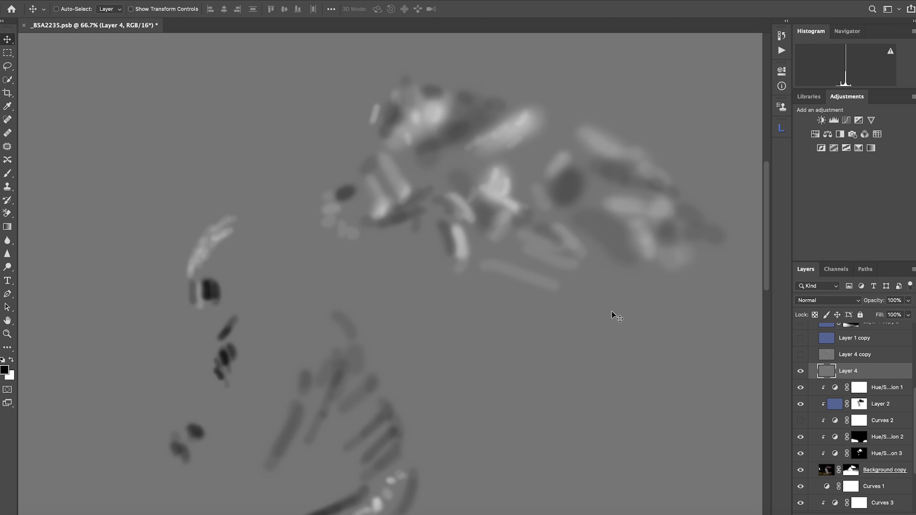
{"action": "left_click", "coordinate": [814, 306]}
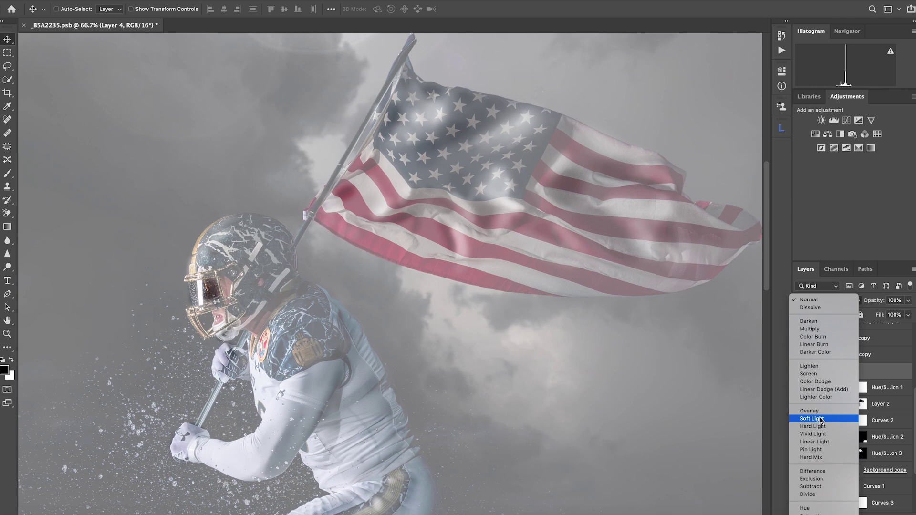
{"action": "left_click", "coordinate": [820, 419]}
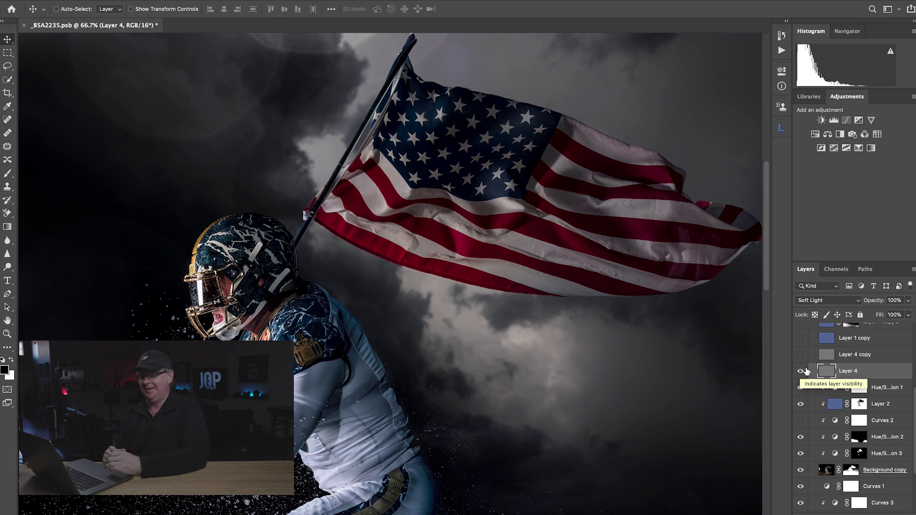
- Show the gray Layer 4 copy and compare its effect on the flag up close off and on, leaving it on
{"action": "left_click", "coordinate": [800, 355]}
{"action": "left_click", "coordinate": [886, 358]}
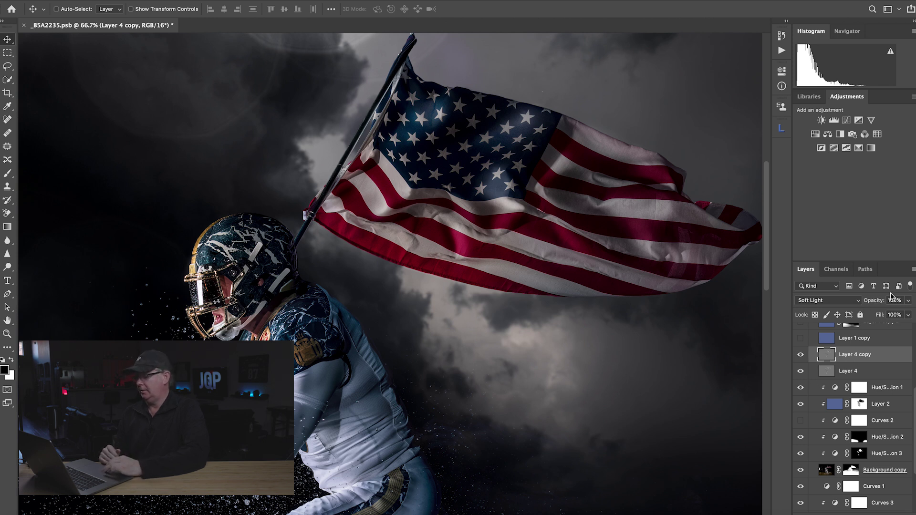
{"action": "left_click", "coordinate": [800, 355]}
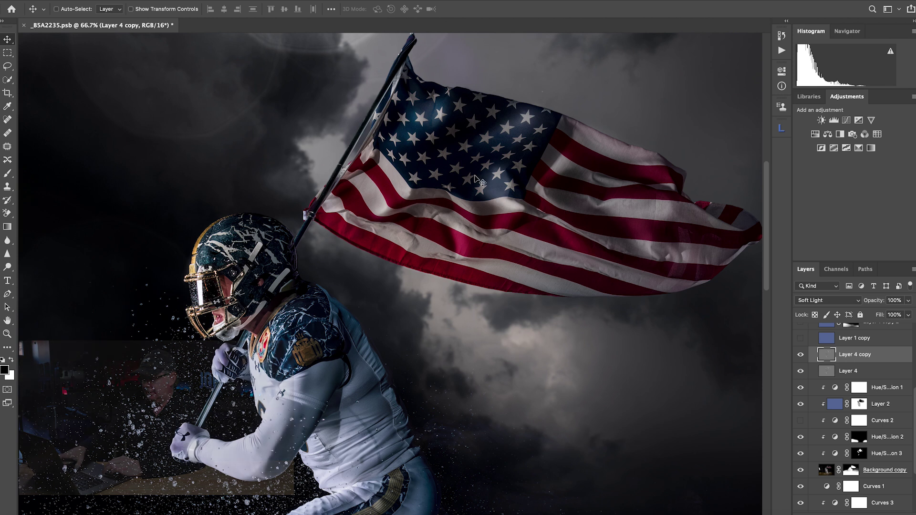
{"action": "scroll", "coordinate": [491, 176], "scroll_direction": "up", "scroll_amount": 2}
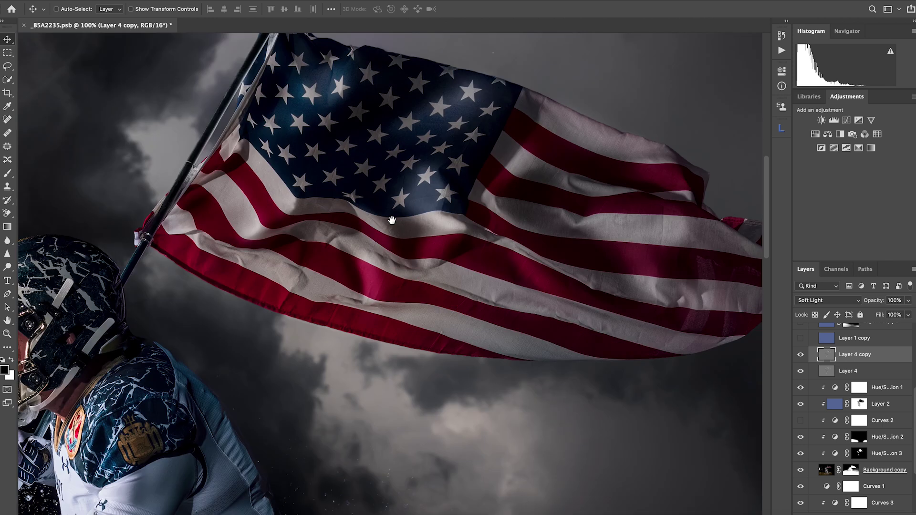
{"action": "left_click_drag", "start_coordinate": [388, 215], "coordinate": [380, 252]}
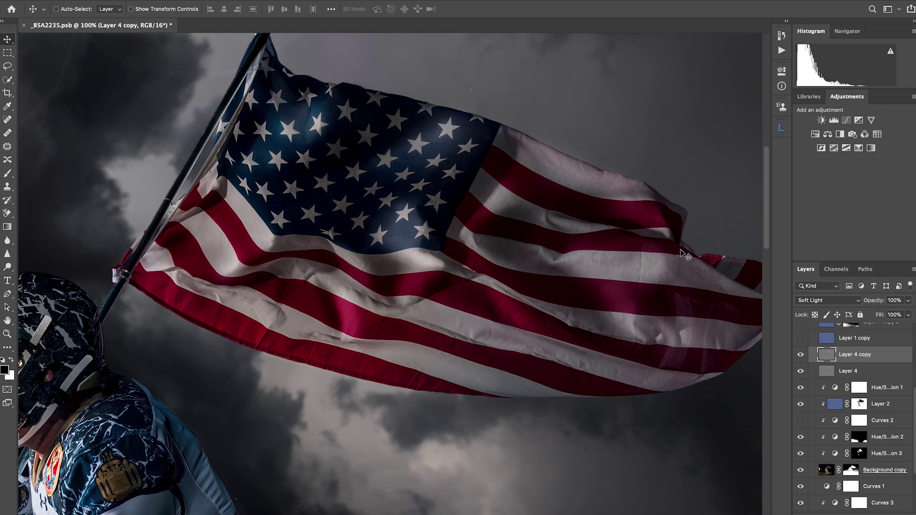
{"action": "left_click", "coordinate": [801, 355]}
{"action": "left_click", "coordinate": [801, 355]}
- Group Layer 4 copy with Layer 4 and compare the flag with the group hidden and shown
{"action": "left_click", "coordinate": [859, 378], "text": "shift"}
{"action": "key", "text": "ctrl+g"}
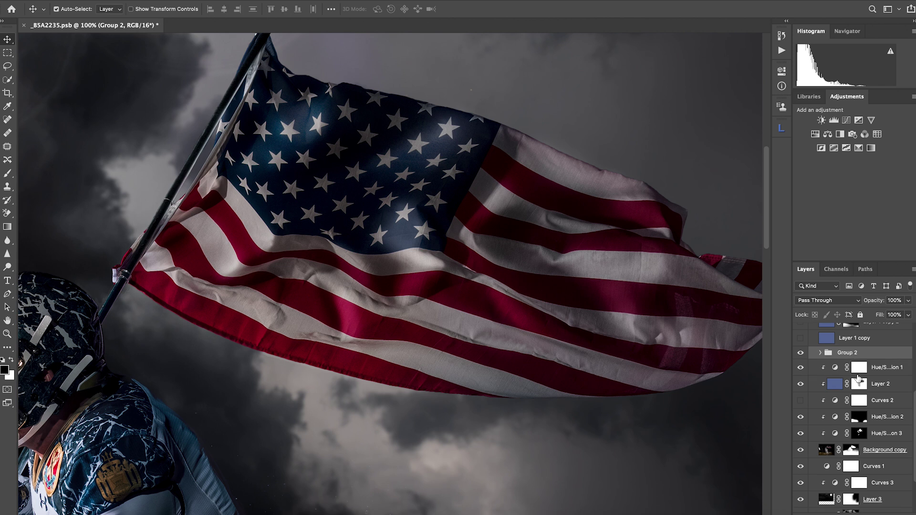
{"action": "left_click", "coordinate": [800, 354]}
{"action": "left_click", "coordinate": [801, 354]}
{"action": "left_click", "coordinate": [800, 354]}
{"action": "left_click", "coordinate": [801, 354]}
{"action": "left_click", "coordinate": [800, 353]}
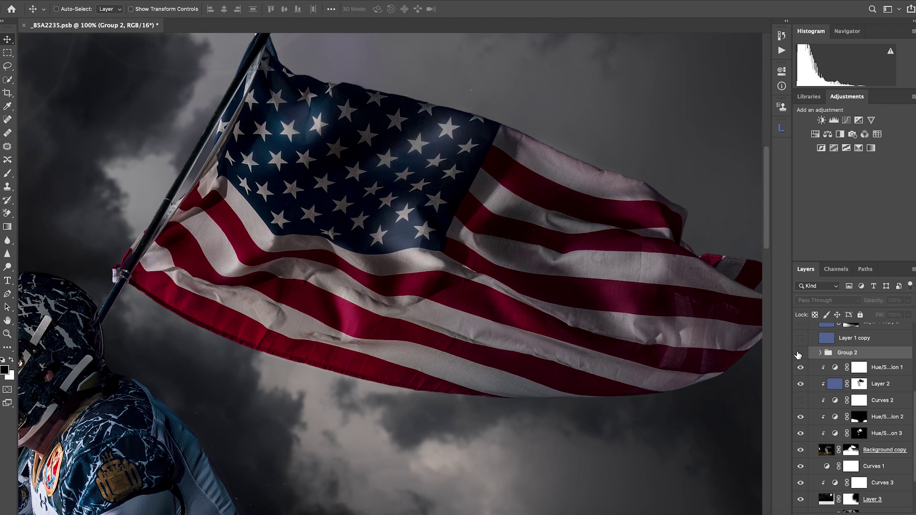
{"action": "left_click", "coordinate": [800, 354]}
- Compare the player's helmet and uniform up close with Group 2 hidden and shown, leaving the group on
{"action": "left_click_drag", "start_coordinate": [355, 309], "coordinate": [681, 71]}
{"action": "left_click", "coordinate": [799, 354]}
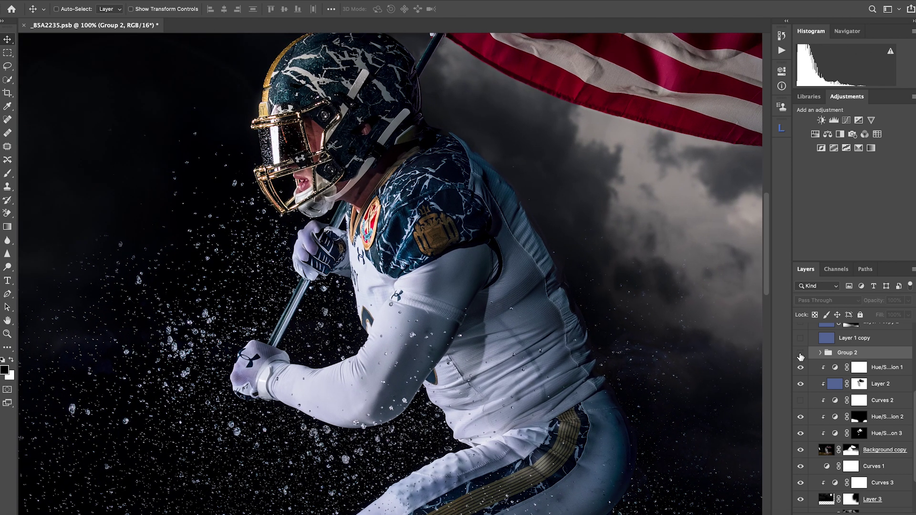
{"action": "left_click", "coordinate": [800, 356]}
{"action": "left_click", "coordinate": [800, 354]}
{"action": "left_click", "coordinate": [801, 354]}
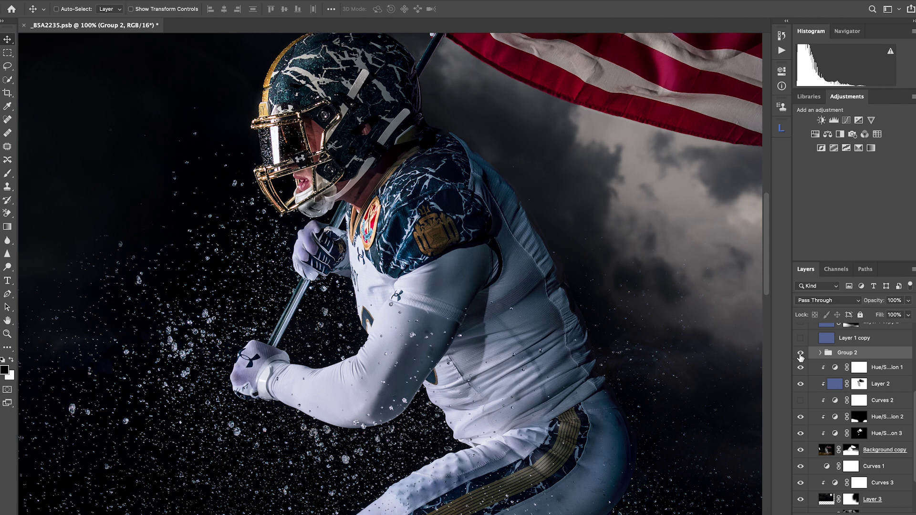
{"action": "left_click", "coordinate": [800, 354]}
{"action": "left_click", "coordinate": [800, 354]}
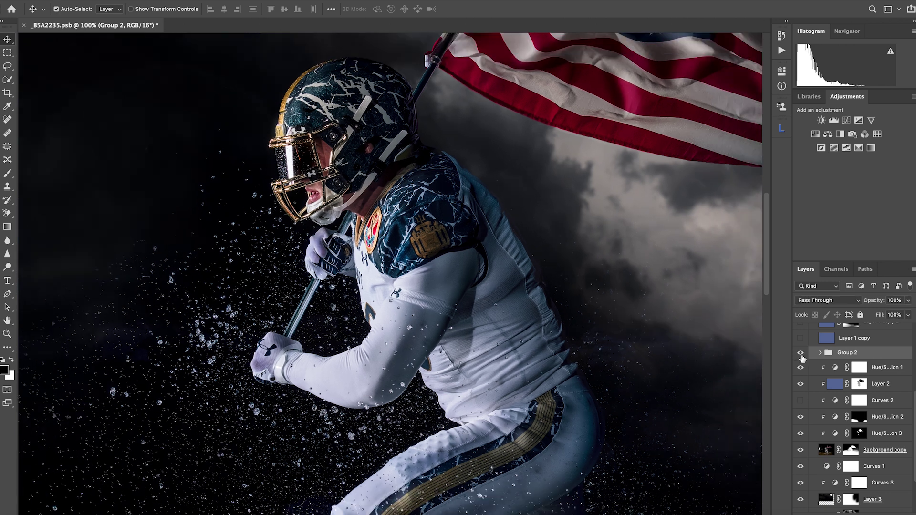
- Show the blue Layer 1 copy and compare its tint across the whole composite off and on, leaving it on
{"action": "key", "text": "ctrl+minus"}
{"action": "key", "text": "ctrl+minus"}
{"action": "key", "text": "ctrl+minus"}
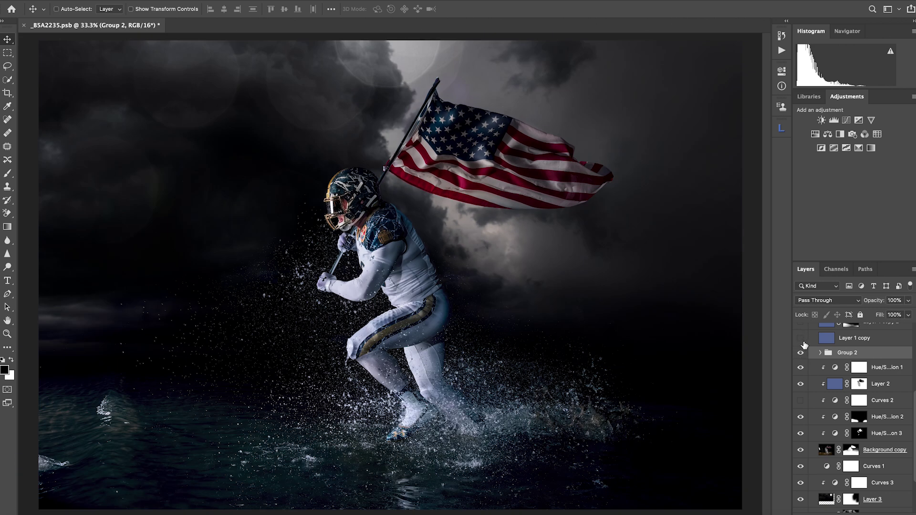
{"action": "left_click", "coordinate": [851, 339]}
{"action": "left_click", "coordinate": [800, 338]}
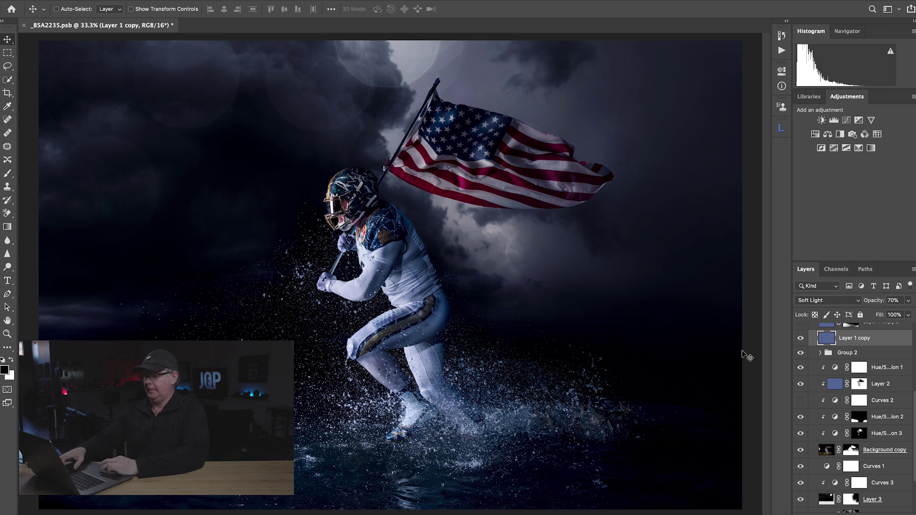
{"action": "left_click", "coordinate": [801, 338]}
{"action": "left_click", "coordinate": [801, 339]}
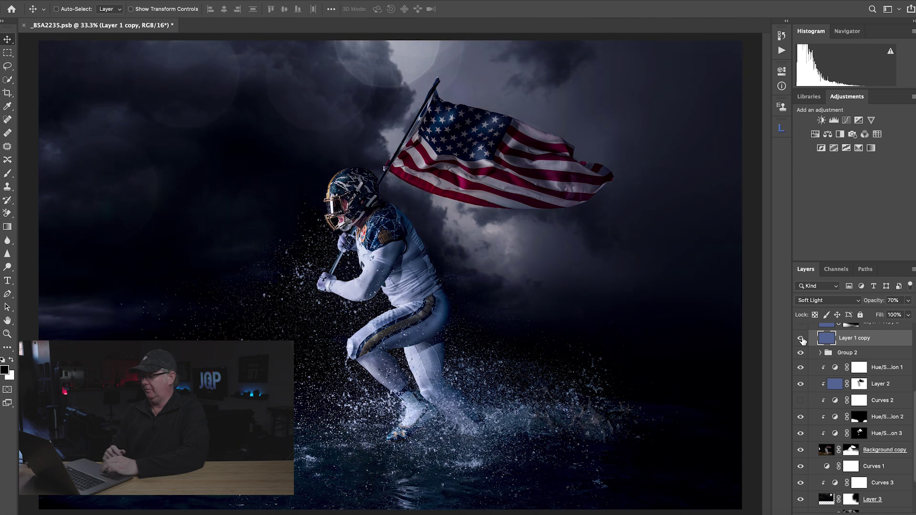
- Show the blue Layer 1 copy 2 and examine its mask as a red overlay, returning to the normal image view
{"action": "scroll", "coordinate": [864, 396], "scroll_direction": "up", "scroll_amount": 5}
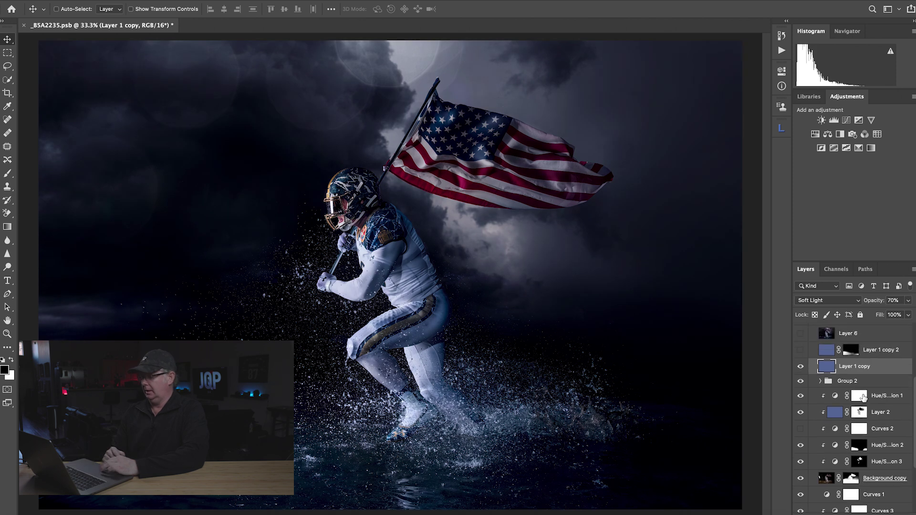
{"action": "left_click", "coordinate": [827, 393]}
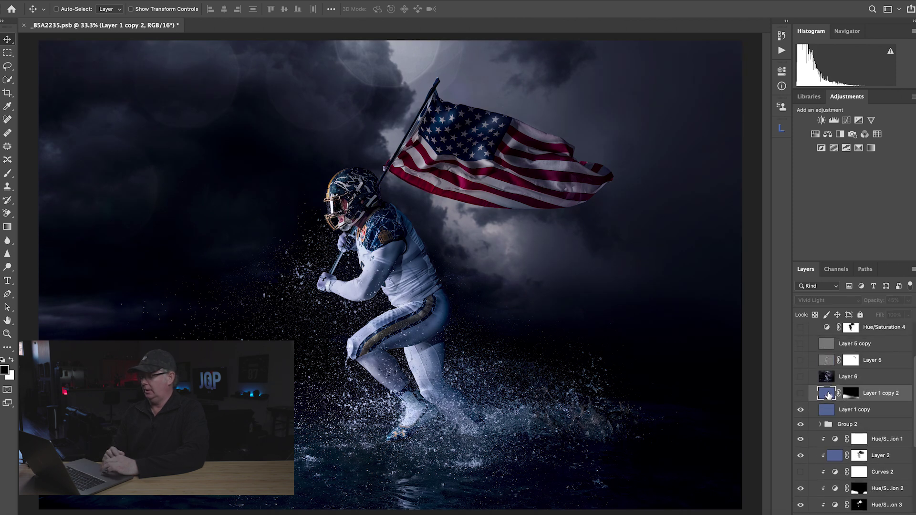
{"action": "left_click", "coordinate": [801, 393]}
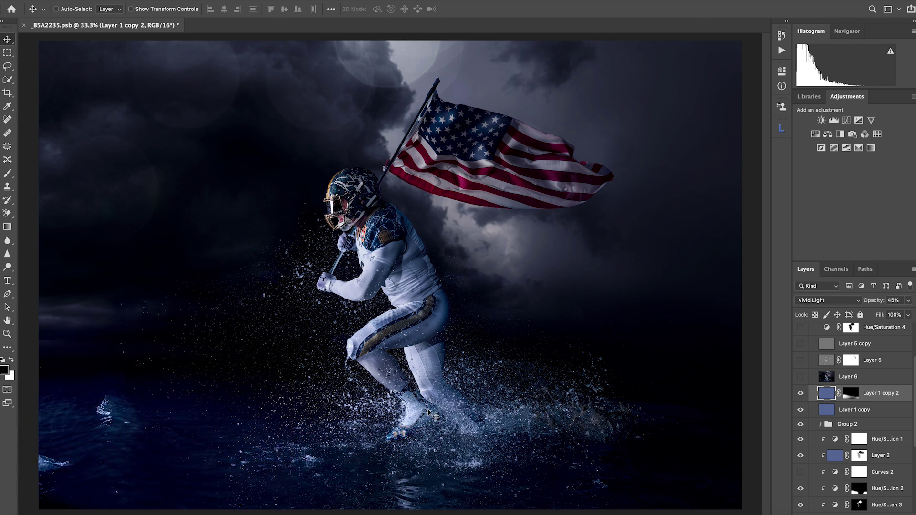
{"action": "left_click", "coordinate": [851, 394], "text": "alt+shift"}
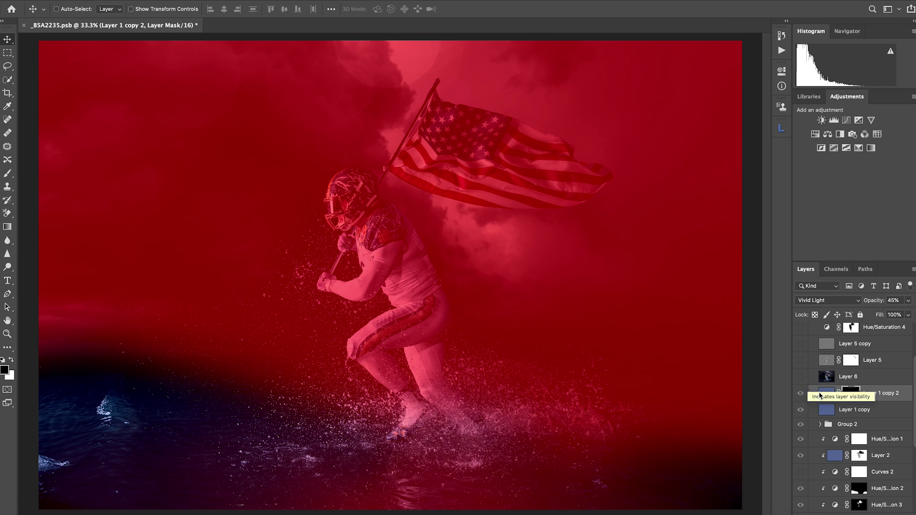
{"action": "key", "text": "backslash"}
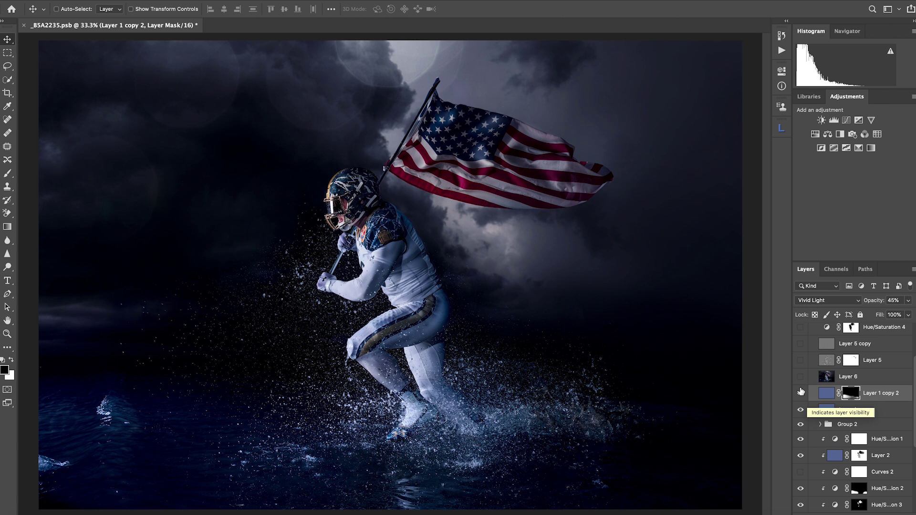
{"action": "scroll", "coordinate": [800, 391], "scroll_direction": "up", "scroll_amount": 2}
{"action": "key", "text": "ctrl+2"}
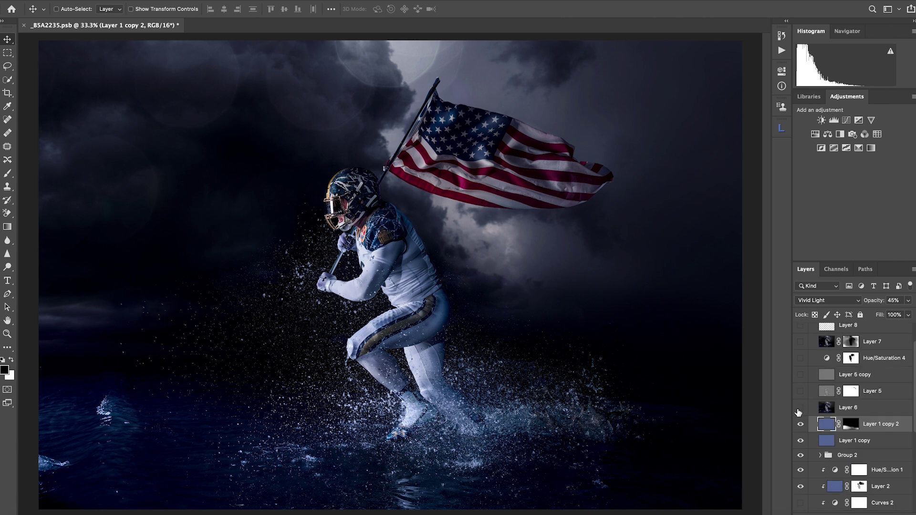
- Show the merged-image Layer 6, review its blend mode and opacity, and compare its effect off and on, leaving it on
{"action": "left_click", "coordinate": [828, 408]}
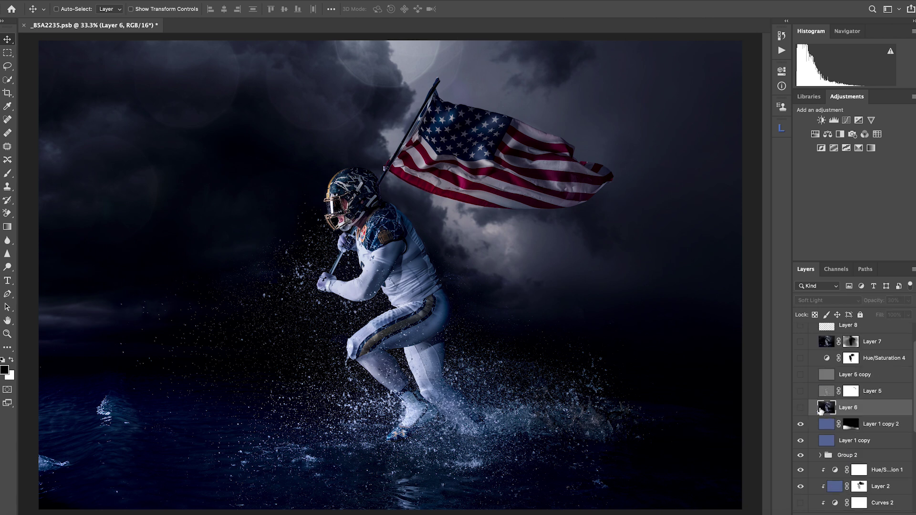
{"action": "left_click", "coordinate": [801, 407]}
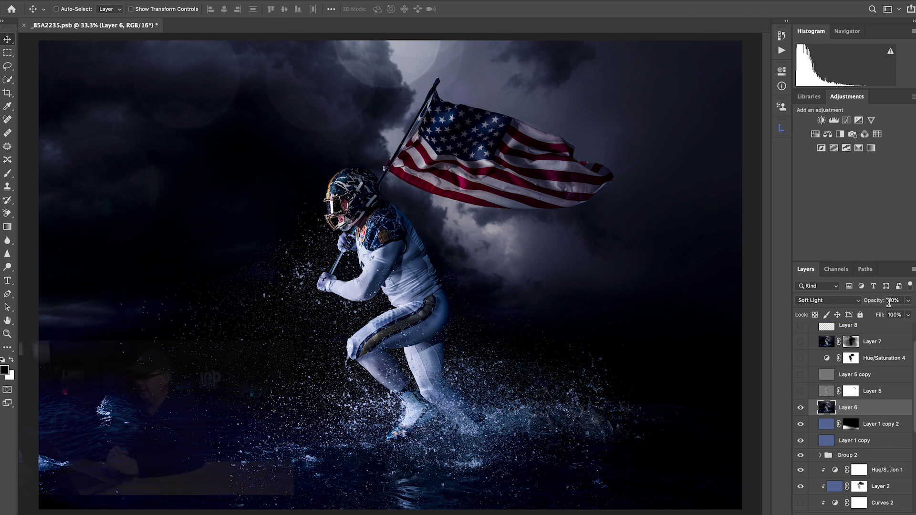
{"action": "left_click", "coordinate": [801, 407]}
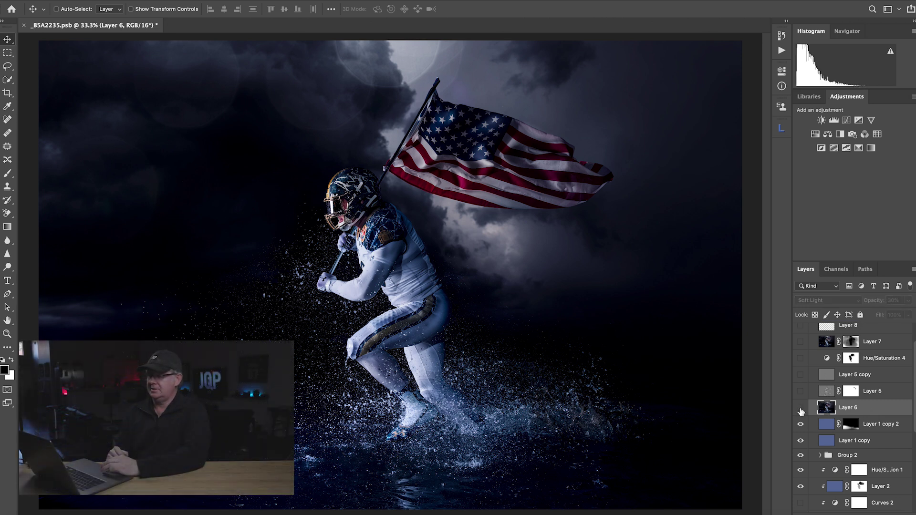
{"action": "left_click", "coordinate": [801, 409]}
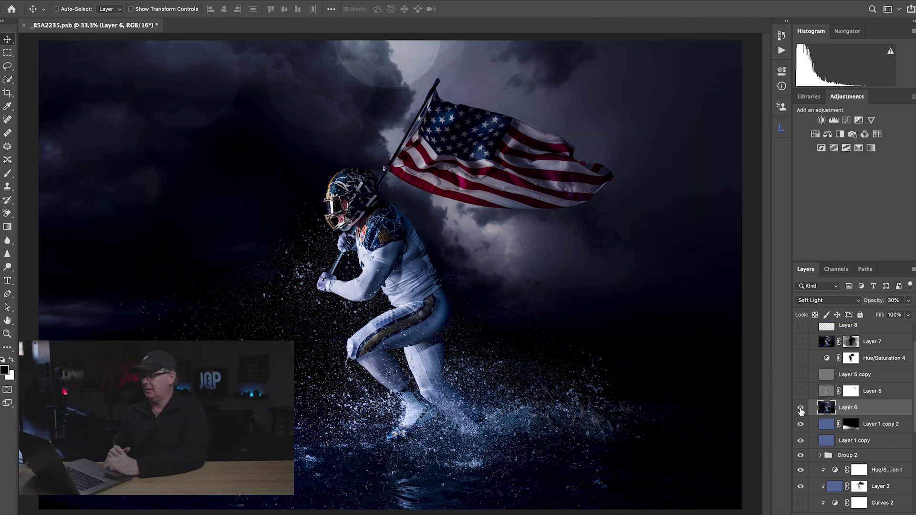
{"action": "left_click", "coordinate": [801, 408]}
{"action": "left_click", "coordinate": [801, 408]}
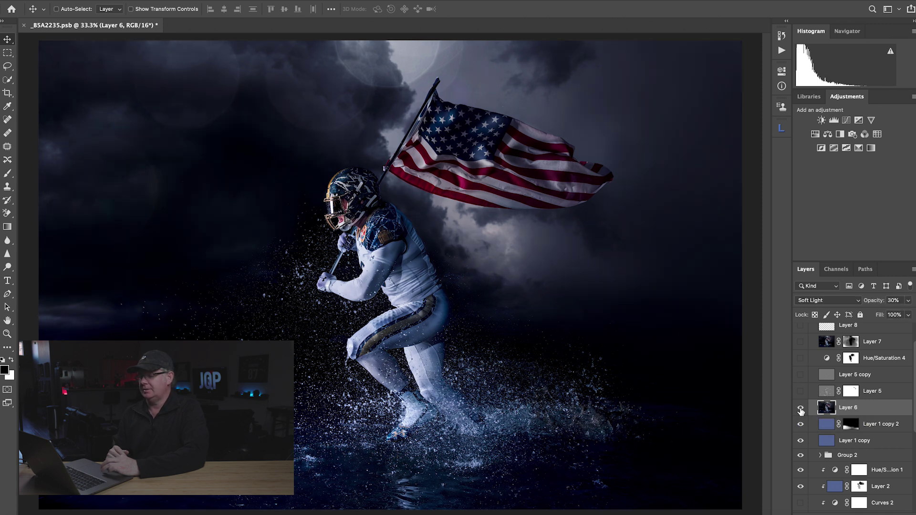
{"action": "left_click", "coordinate": [801, 408]}
{"action": "left_click", "coordinate": [801, 409]}
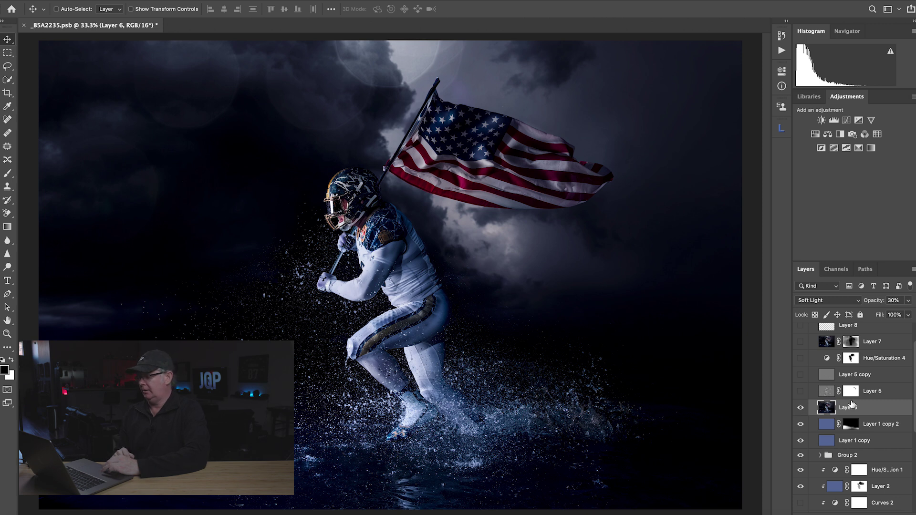
{"action": "left_click", "coordinate": [801, 408]}
{"action": "left_click", "coordinate": [801, 409]}
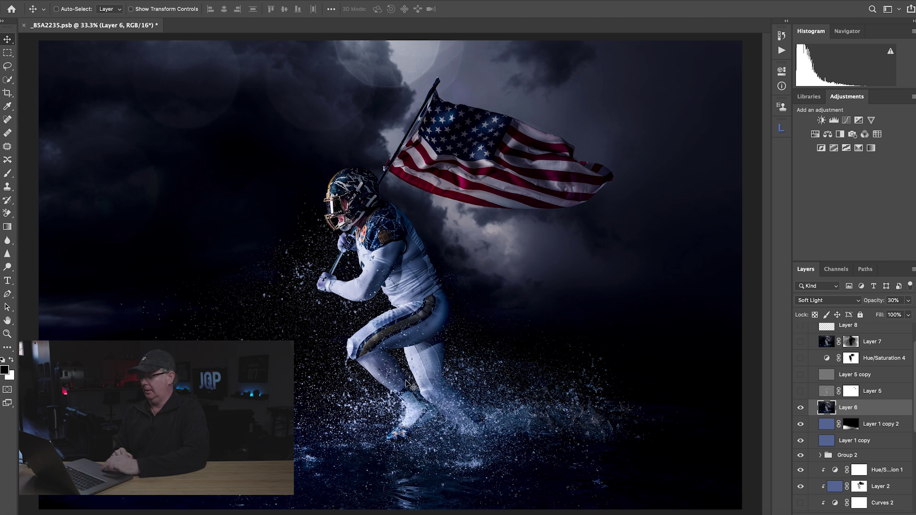
- Show the gray Layer 5 and examine its mask as a red overlay along the flag's edge, turning the overlay off
{"action": "left_click", "coordinate": [828, 393]}
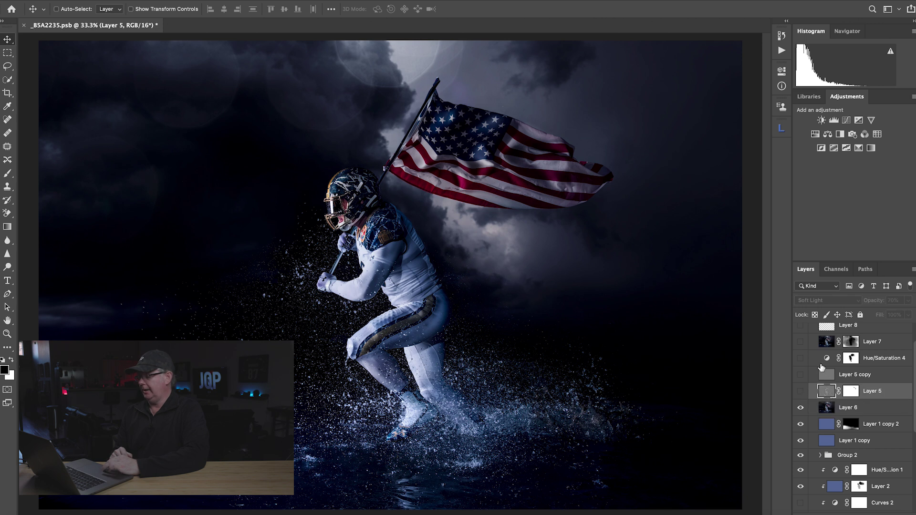
{"action": "left_click", "coordinate": [801, 391]}
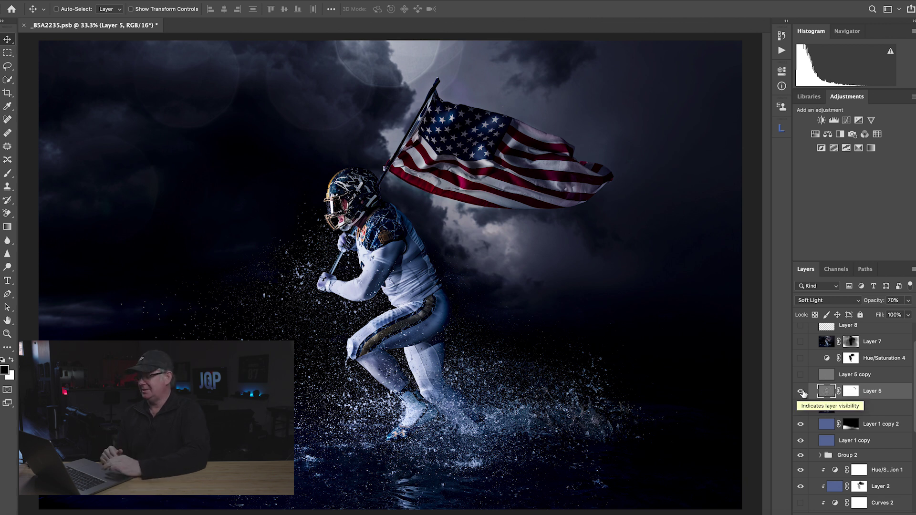
{"action": "left_click", "coordinate": [852, 391]}
{"action": "key", "text": "backslash"}
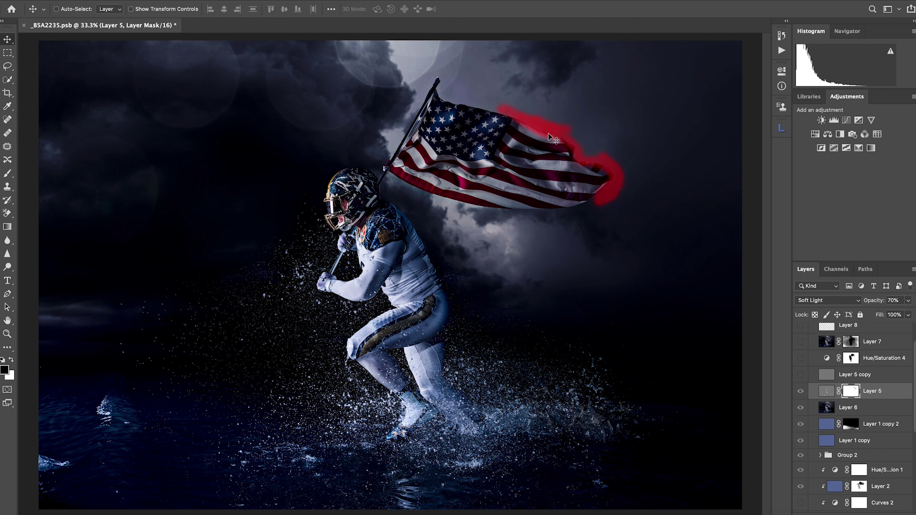
{"action": "key", "text": "backslash"}
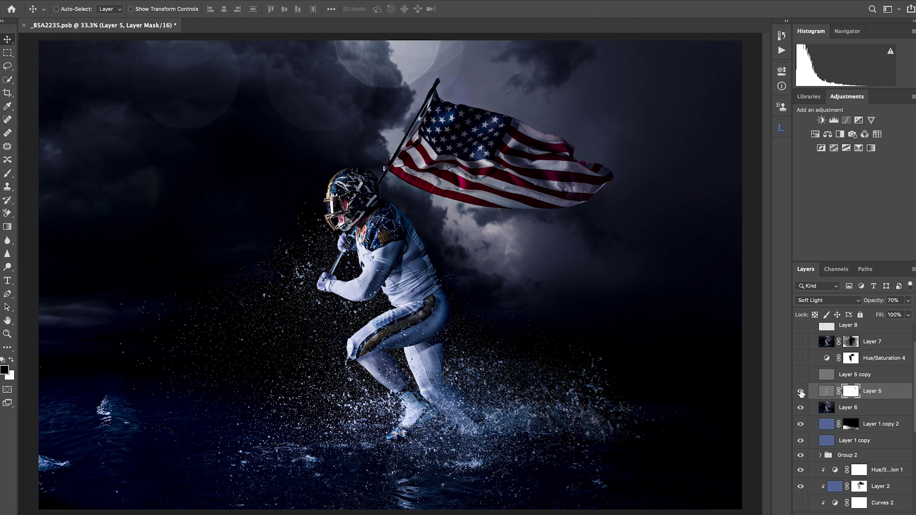
- Compare the player and flag at 50% zoom with Layer 5 hidden and shown, leaving the layer on
{"action": "key", "text": "super+plus"}
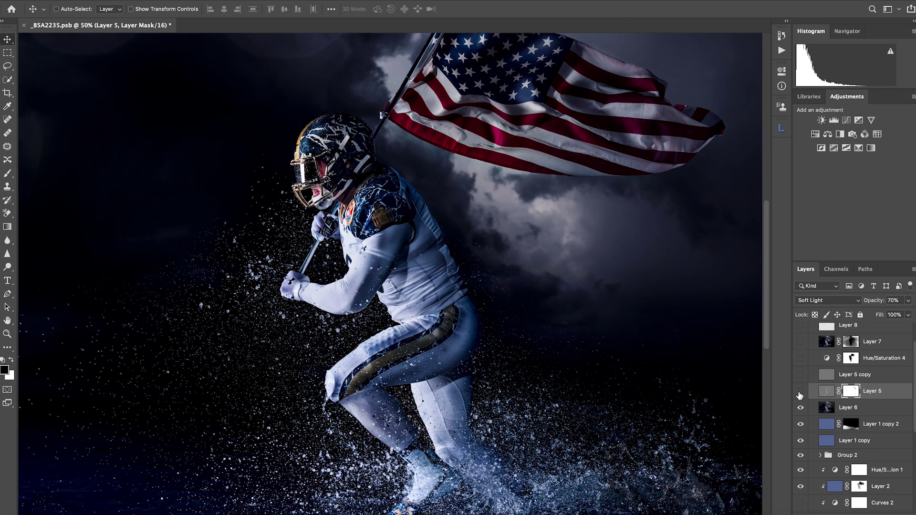
{"action": "left_click", "coordinate": [800, 392]}
{"action": "left_click", "coordinate": [800, 392]}
- Show the gray Layer 5 copy and examine its effect on the water drops and the player at 100% zoom
{"action": "left_click", "coordinate": [827, 377]}
{"action": "left_click", "coordinate": [800, 377]}
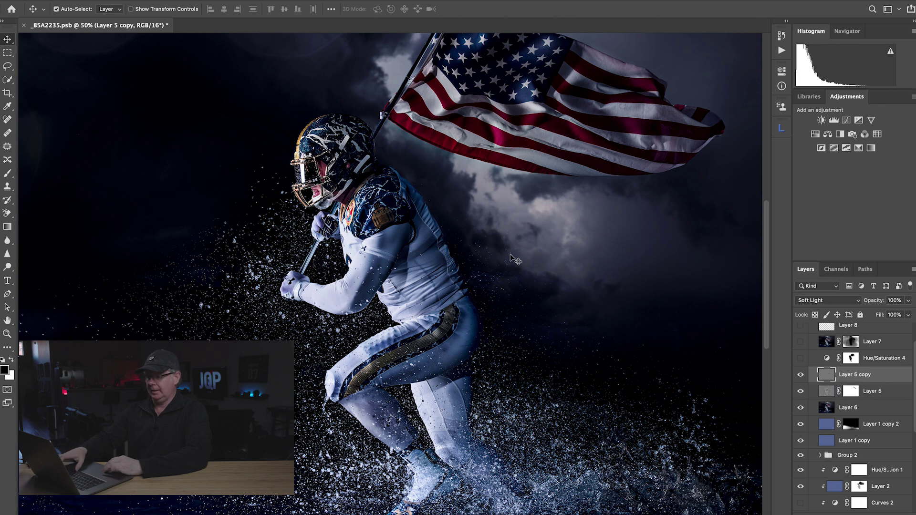
{"action": "key", "text": "ctrl+1"}
{"action": "left_click_drag", "start_coordinate": [354, 244], "coordinate": [587, 262]}
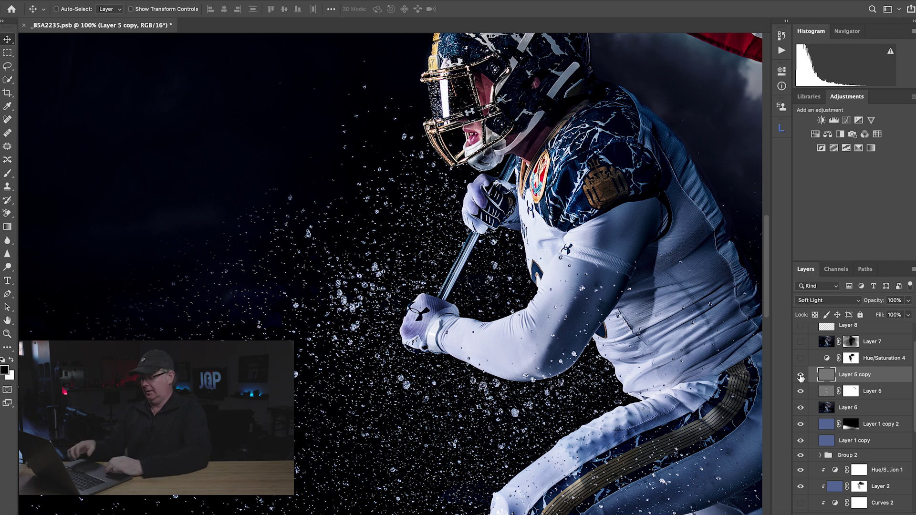
{"action": "left_click_drag", "start_coordinate": [561, 194], "coordinate": [578, 291]}
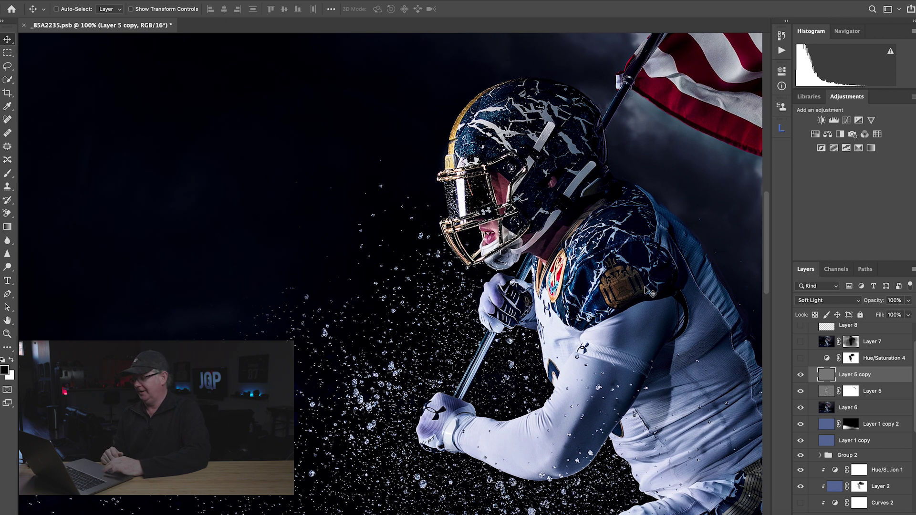
- Compare the face mask and water drops up close with Layer 5 copy hidden and shown, leaving the layer on
{"action": "key", "text": "ctrl+z"}
{"action": "key", "text": "ctrl+plus"}
{"action": "left_click", "coordinate": [801, 376]}
{"action": "left_click", "coordinate": [800, 376]}
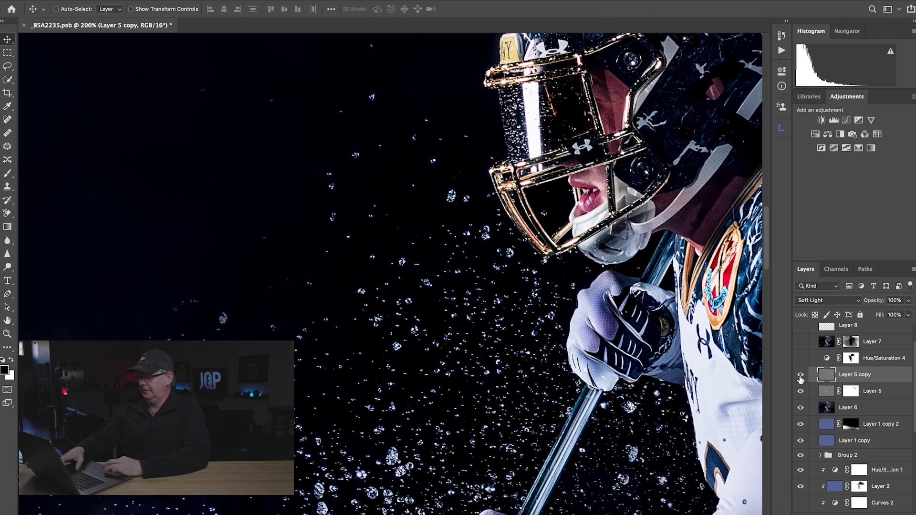
{"action": "left_click", "coordinate": [801, 376]}
{"action": "key", "text": "ctrl+minus"}
{"action": "key", "text": "ctrl+minus"}
{"action": "key", "text": "ctrl+minus"}
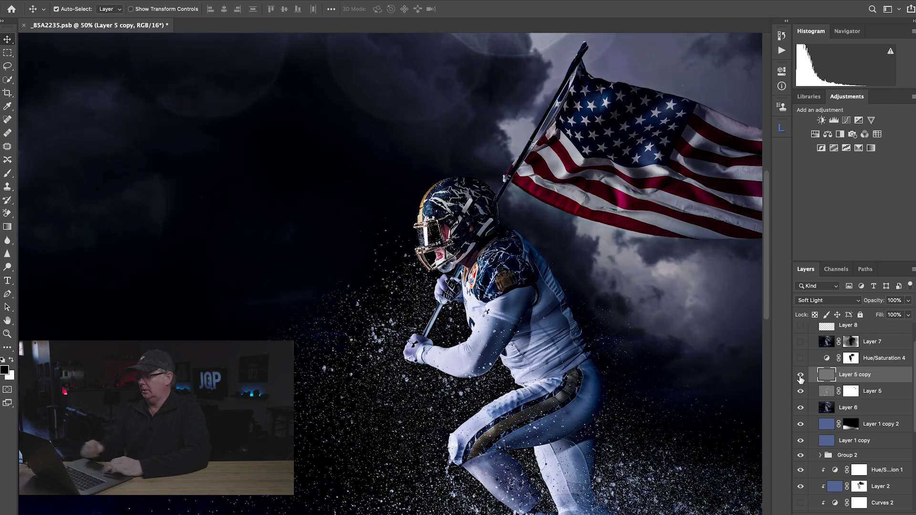
- Show the Hue/Saturation 4 adjustment layer and open its settings
{"action": "left_click", "coordinate": [828, 363]}
{"action": "left_click", "coordinate": [800, 359]}
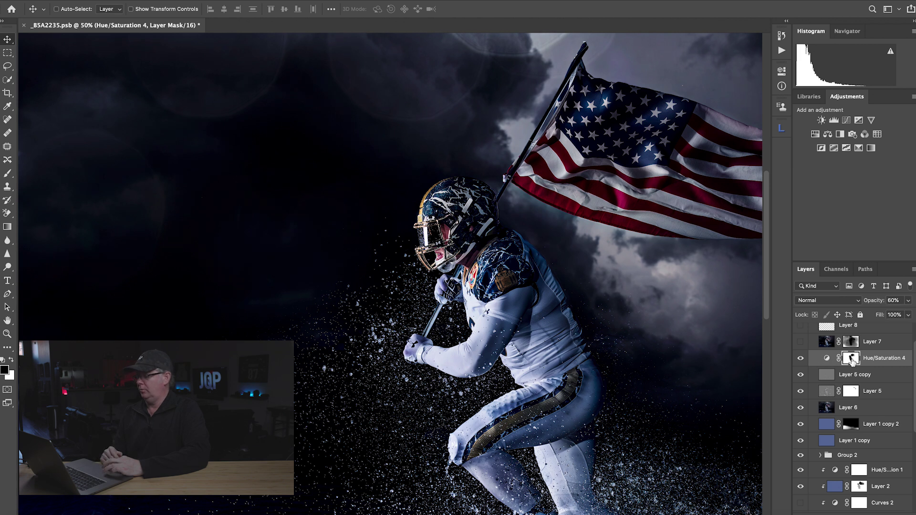
{"action": "double_click", "coordinate": [826, 360]}
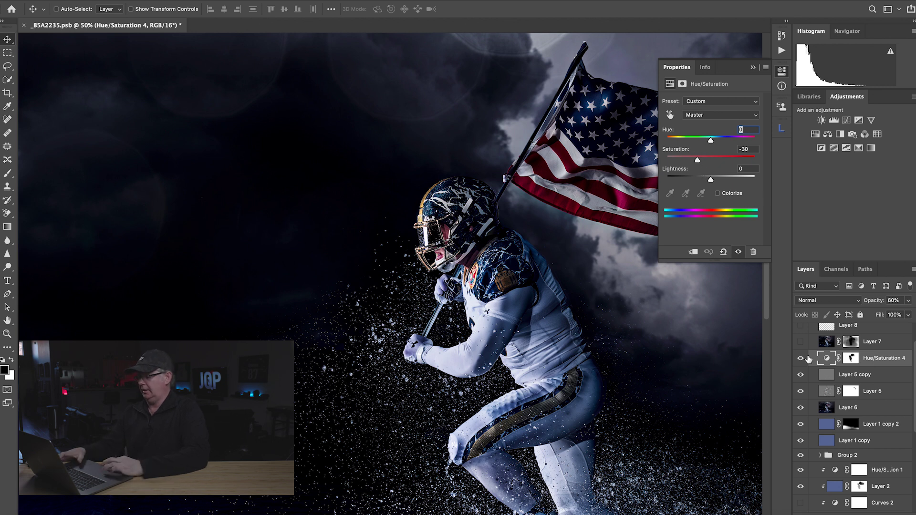
- Examine the Hue/Saturation 4 mask as a red overlay across the whole image, closing the layer's properties and turning the overlay off
{"action": "left_click", "coordinate": [850, 361], "text": "alt+shift"}
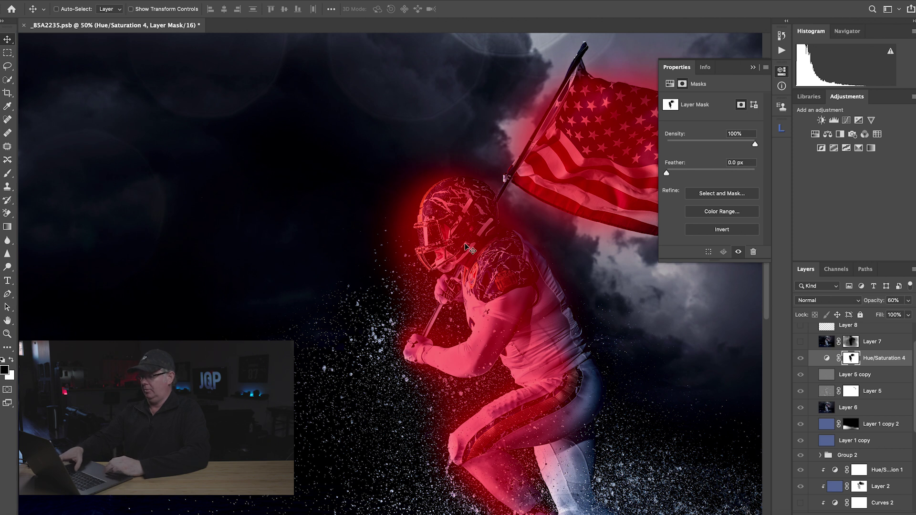
{"action": "key", "text": "super+minus"}
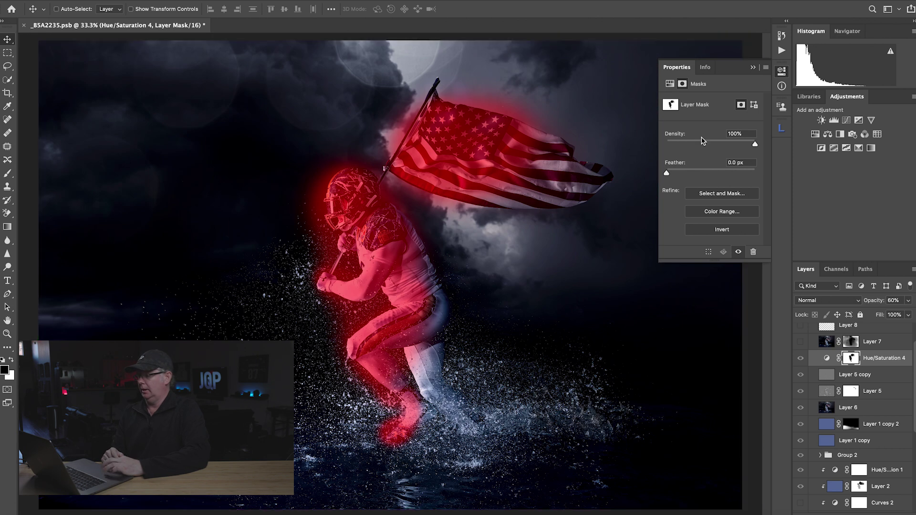
{"action": "left_click", "coordinate": [753, 68]}
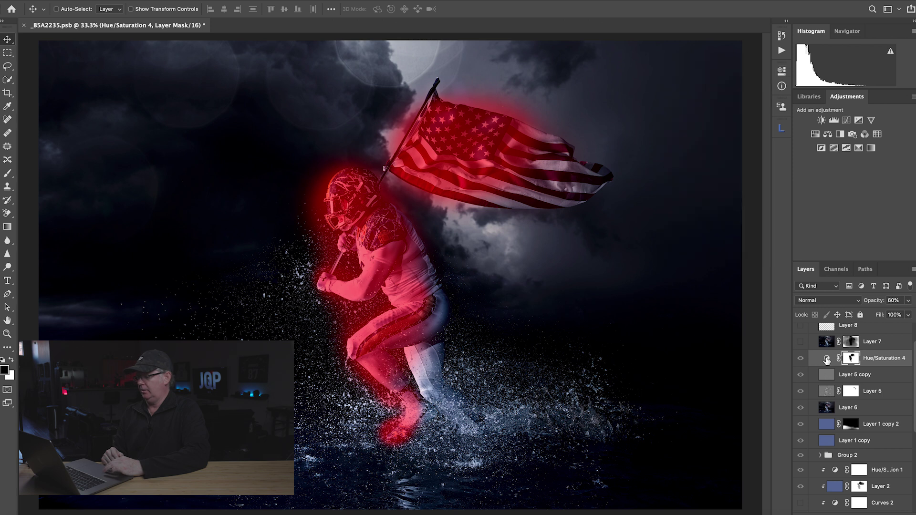
{"action": "left_click", "coordinate": [826, 359]}
{"action": "key", "text": "backslash"}
{"action": "key", "text": "backslash"}
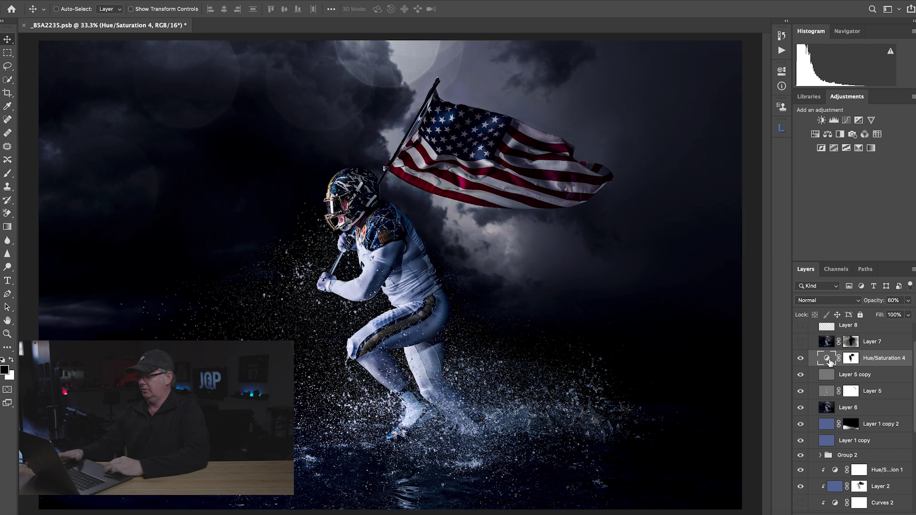
{"action": "key", "text": "backslash"}
- Compare the image with Hue/Saturation 4 hidden and shown, leaving the adjustment on
{"action": "left_click", "coordinate": [801, 358]}
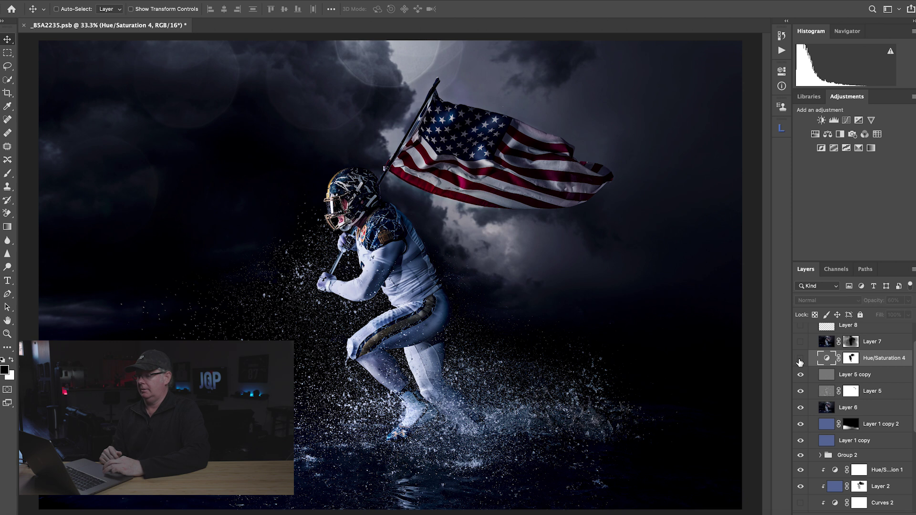
{"action": "left_click", "coordinate": [801, 361]}
{"action": "left_click", "coordinate": [800, 361]}
{"action": "left_click", "coordinate": [800, 361]}
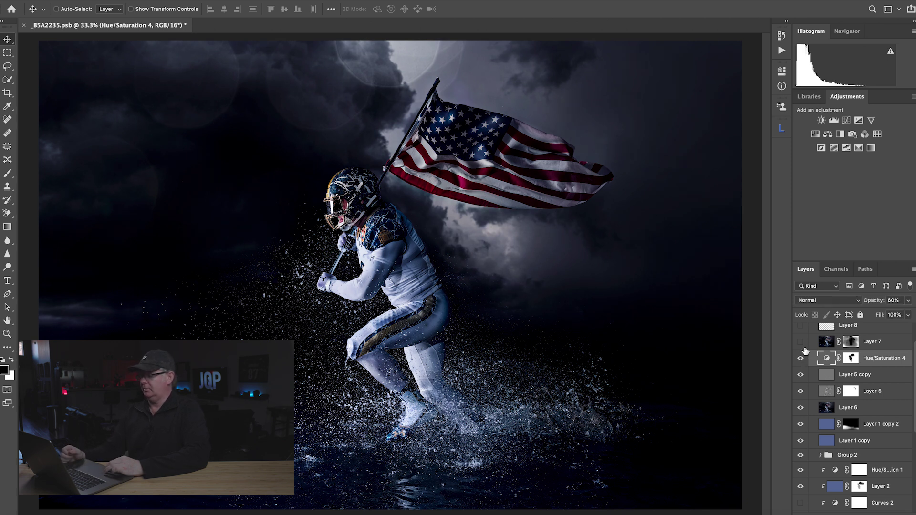
- Show the Multiply Layer 7 and examine its mask as a red overlay, turning the overlay off
{"action": "left_click", "coordinate": [828, 347]}
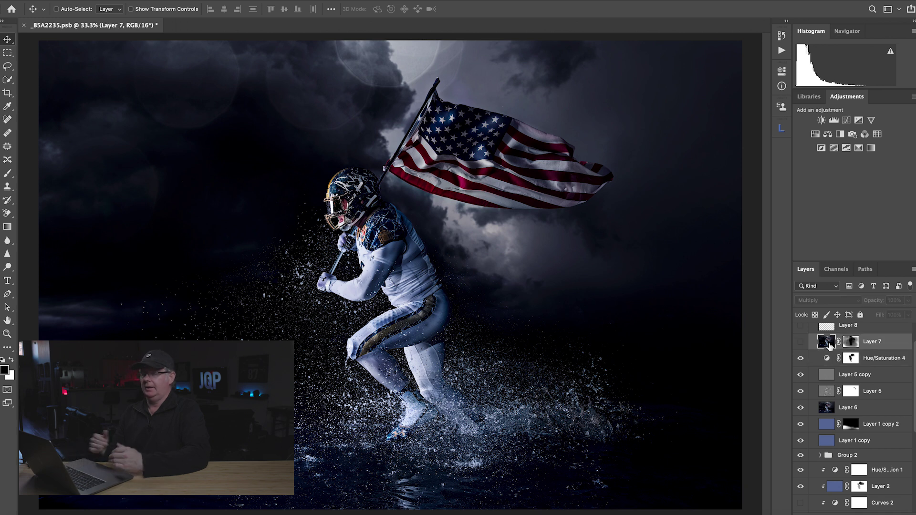
{"action": "left_click", "coordinate": [800, 343]}
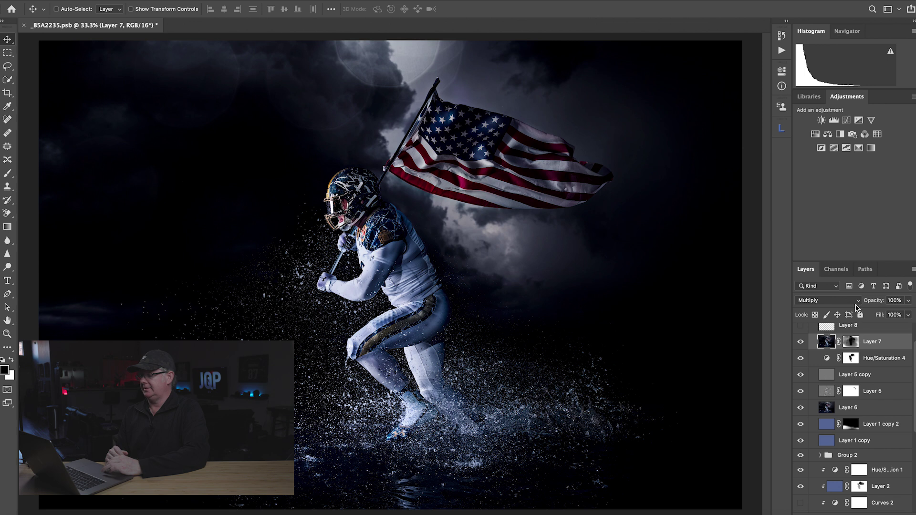
{"action": "left_click", "coordinate": [851, 342]}
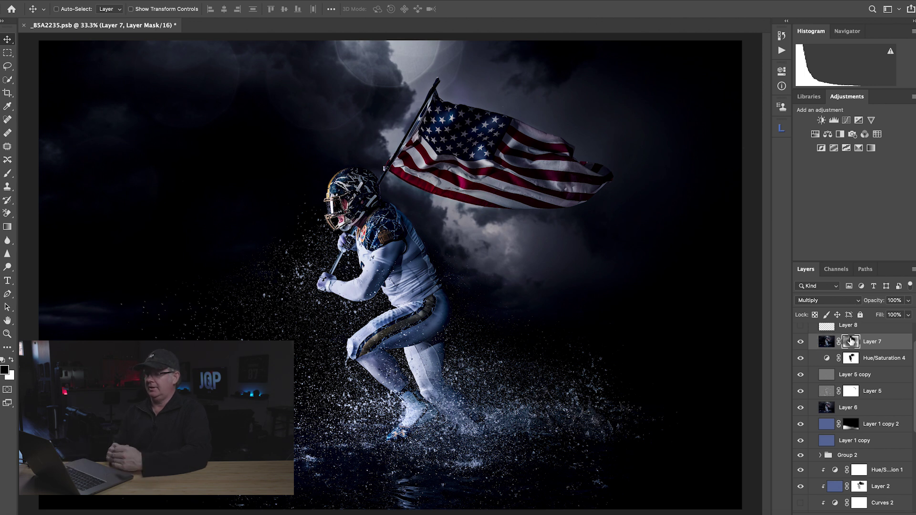
{"action": "key", "text": "backslash"}
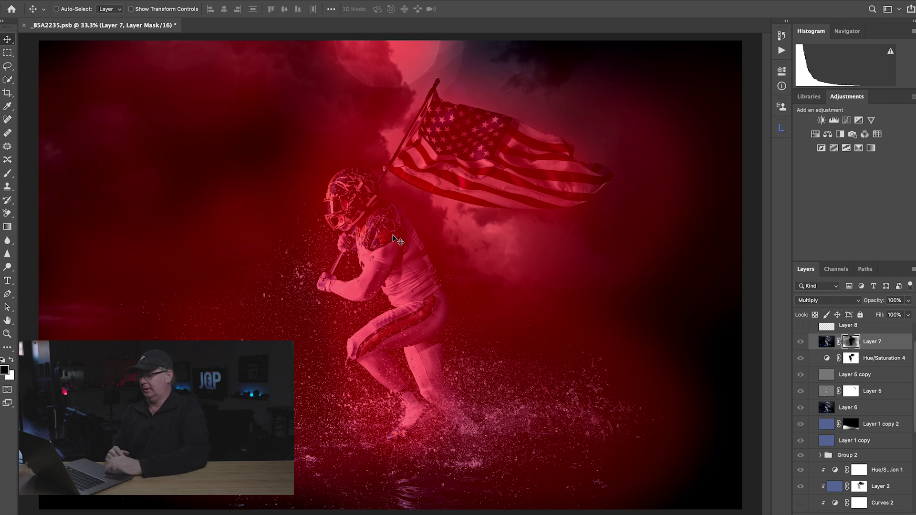
{"action": "left_click", "coordinate": [853, 341], "text": "alt+shift"}
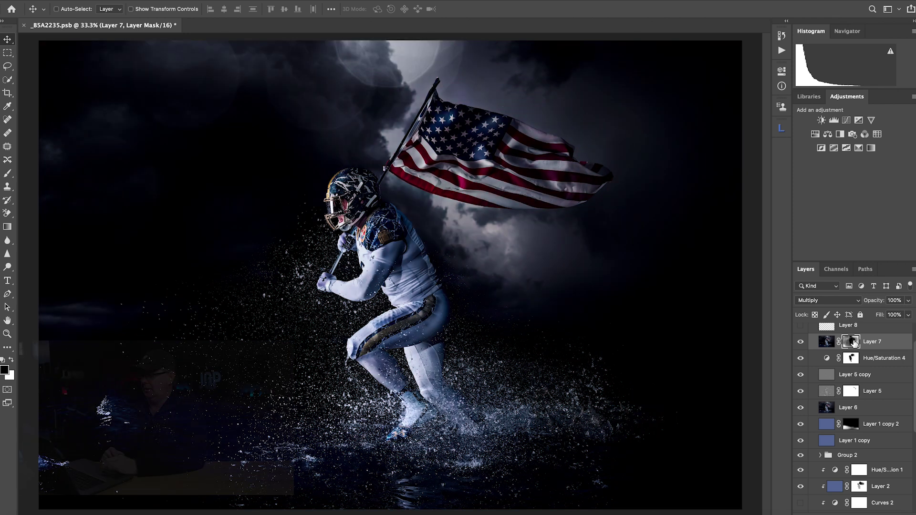
- Compare the sky and water with Layer 7 hidden and shown, leaving the layer on
{"action": "left_click", "coordinate": [801, 342]}
{"action": "left_click", "coordinate": [801, 343]}
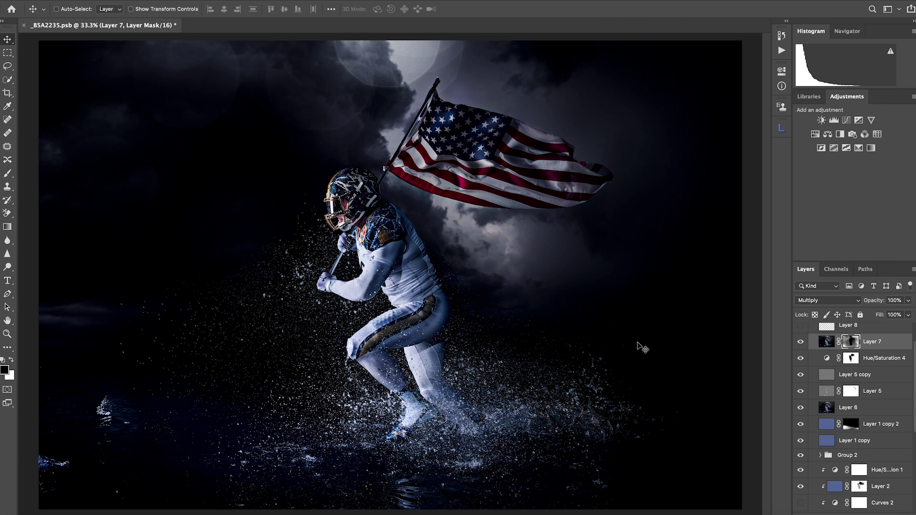
{"action": "left_click", "coordinate": [800, 342]}
{"action": "left_click", "coordinate": [801, 342]}
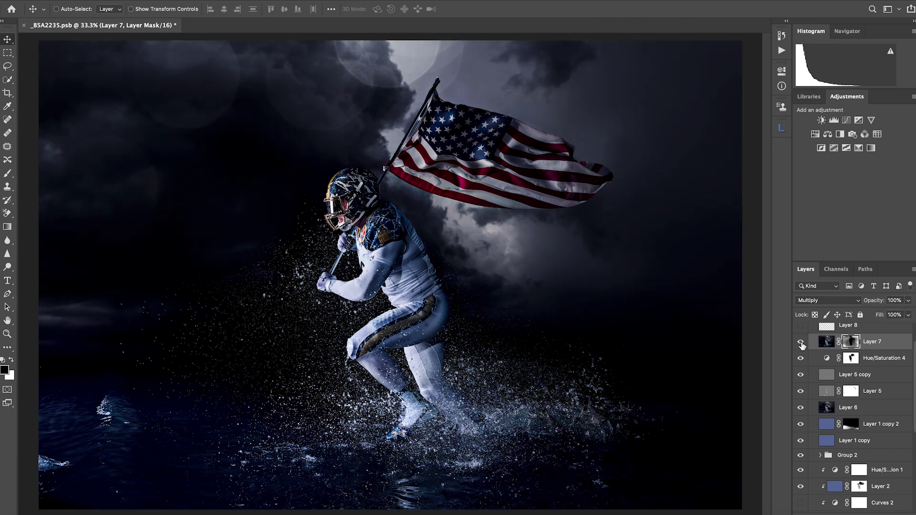
{"action": "left_click", "coordinate": [800, 341]}
{"action": "left_click", "coordinate": [800, 342]}
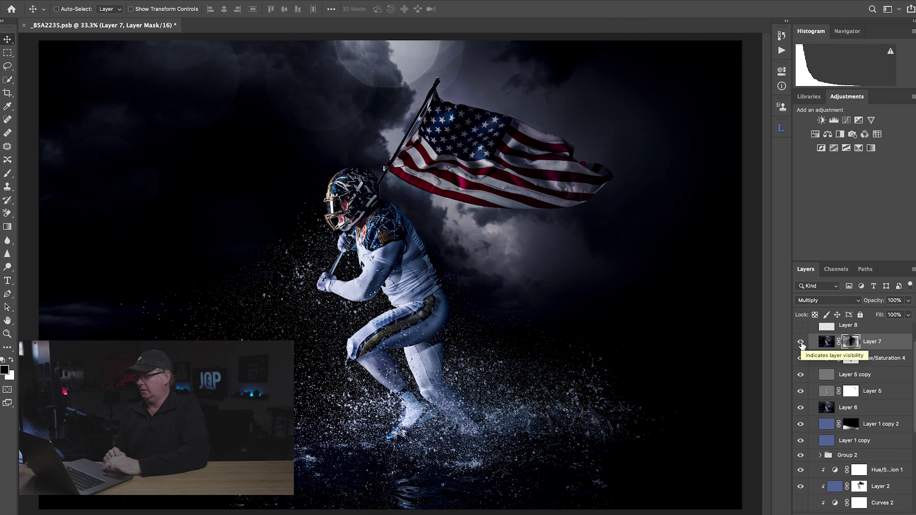
- Show and select Layer 8 at the head of Group 1
{"action": "scroll", "coordinate": [820, 358], "scroll_direction": "up", "scroll_amount": 2}
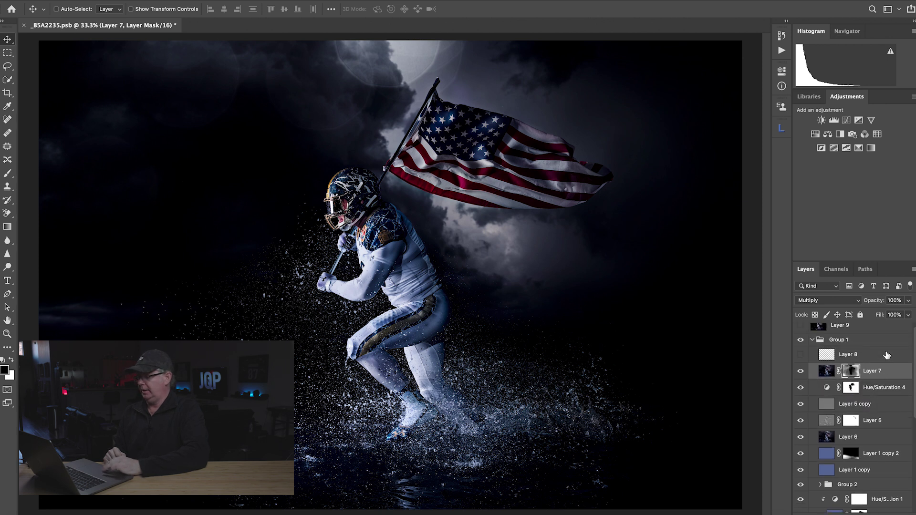
{"action": "left_click", "coordinate": [801, 362]}
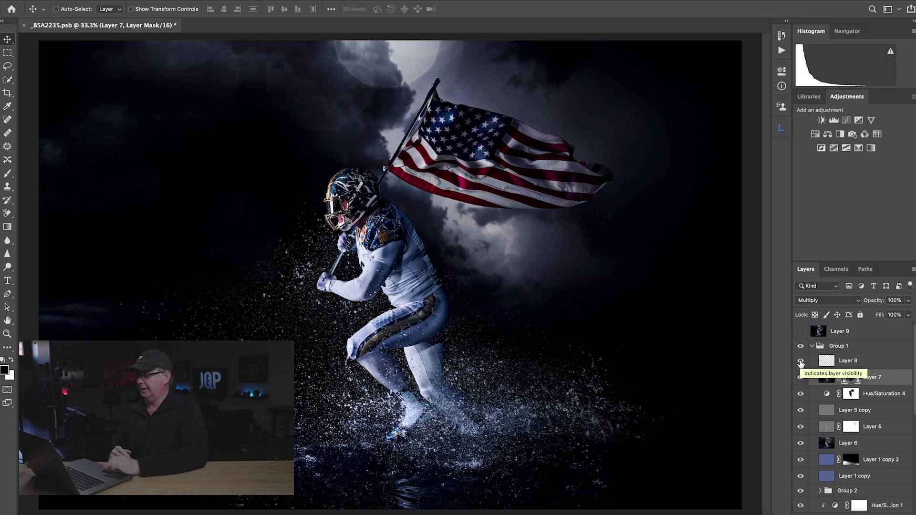
{"action": "left_click", "coordinate": [821, 361]}
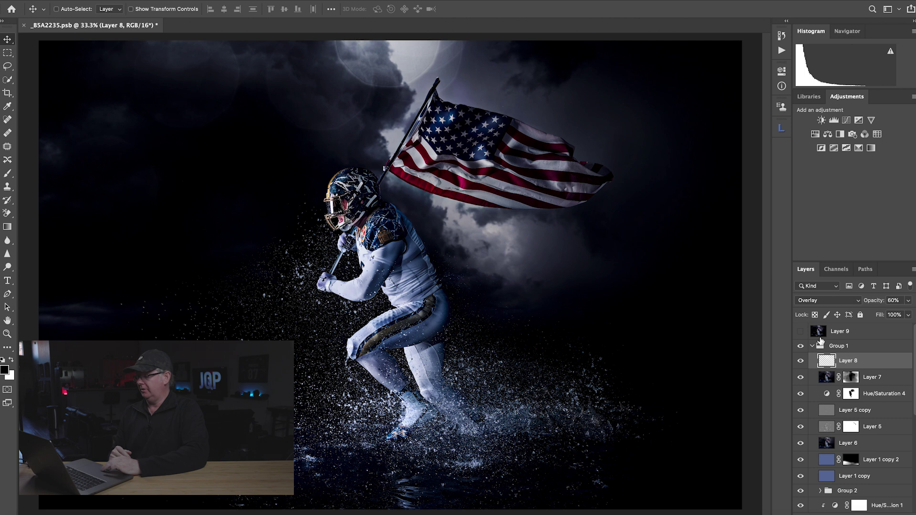
- Preview Layer 8 in Normal blend mode around the flag and player at 50% zoom, and restore its Overlay mode
{"action": "left_click", "coordinate": [830, 302]}
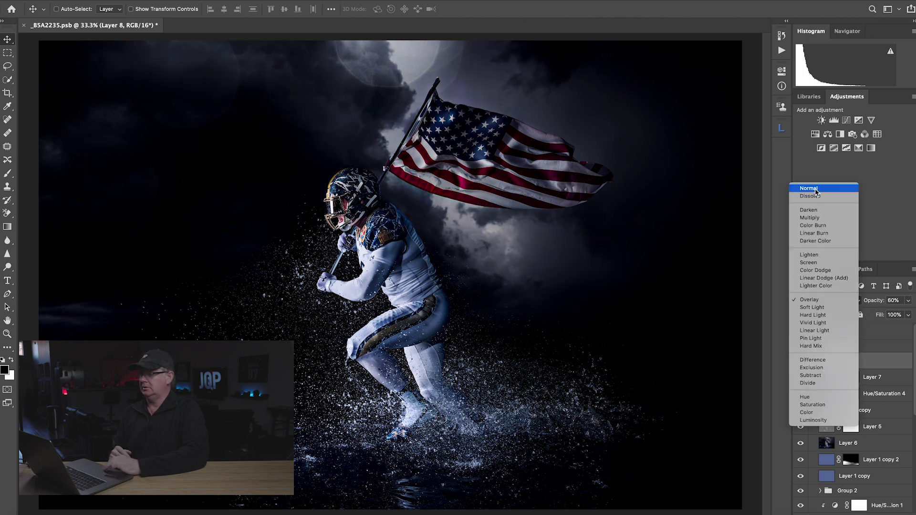
{"action": "left_click", "coordinate": [816, 188]}
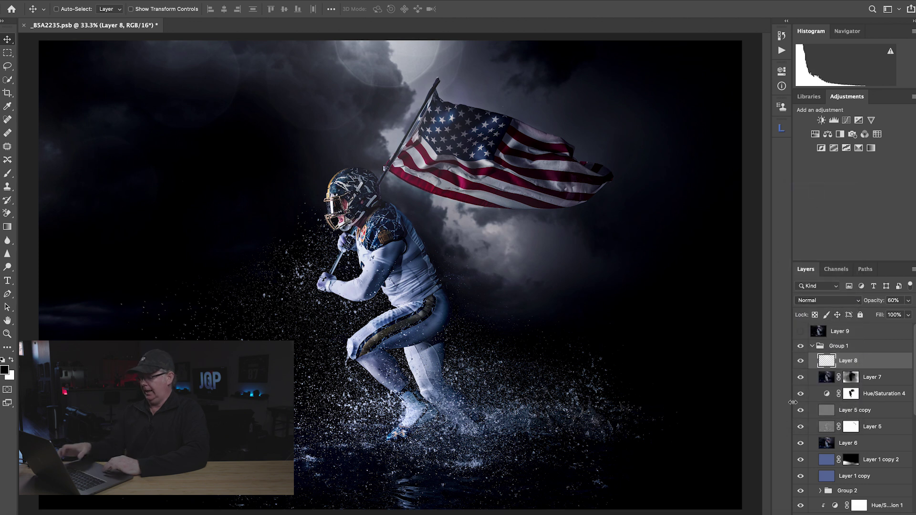
{"action": "key", "text": "super+equal"}
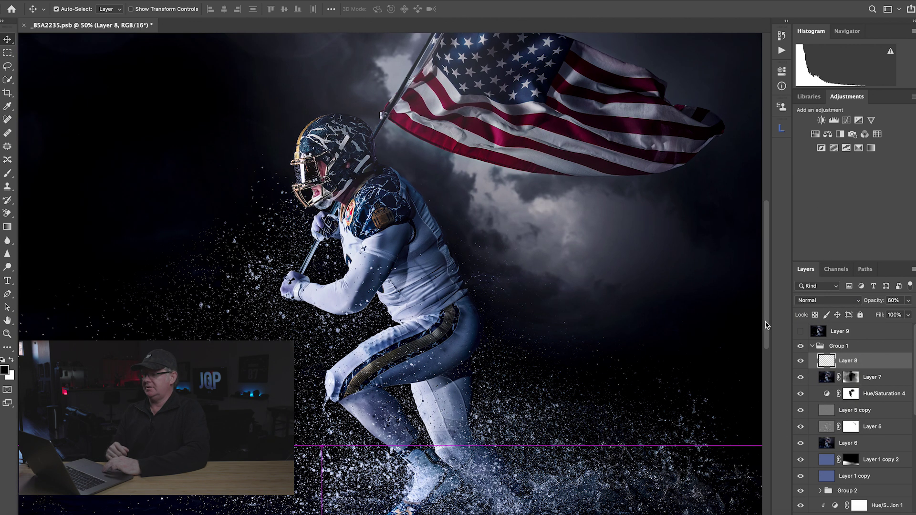
{"action": "left_click_drag", "start_coordinate": [445, 115], "coordinate": [492, 225]}
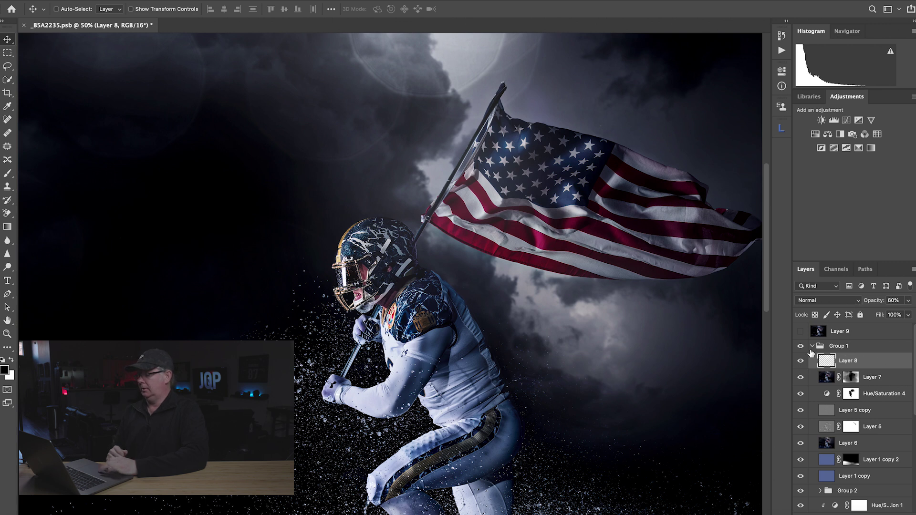
{"action": "left_click", "coordinate": [816, 301]}
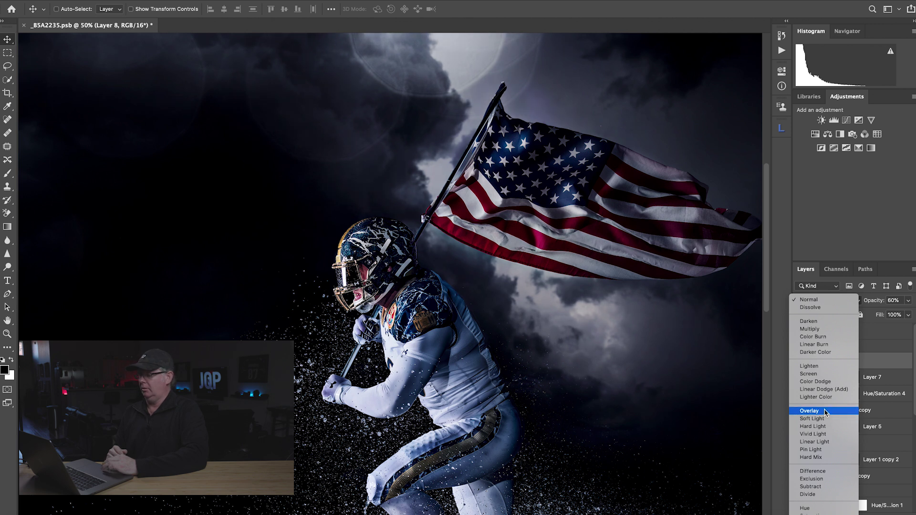
{"action": "left_click", "coordinate": [825, 411]}
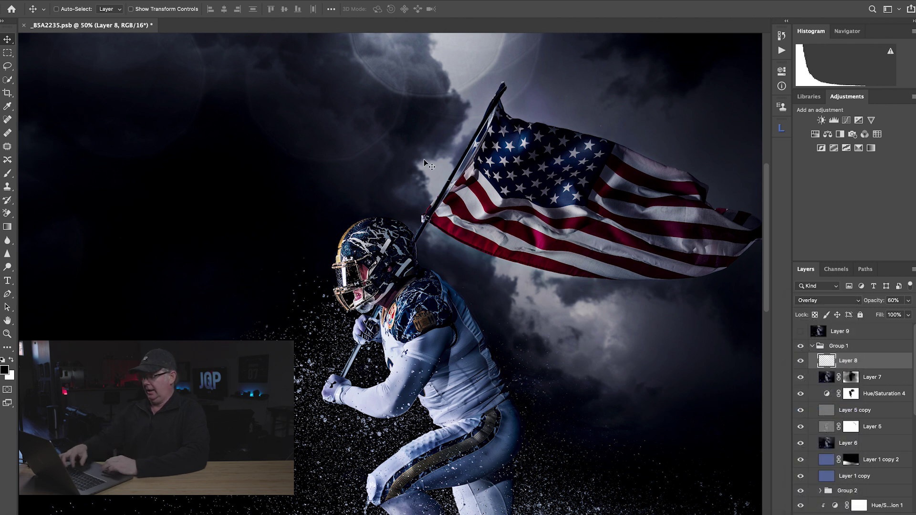
- Examine the moon, flag and player with Layer 8 on, including a full-screen view without panels
{"action": "left_click_drag", "start_coordinate": [412, 85], "coordinate": [434, 107]}
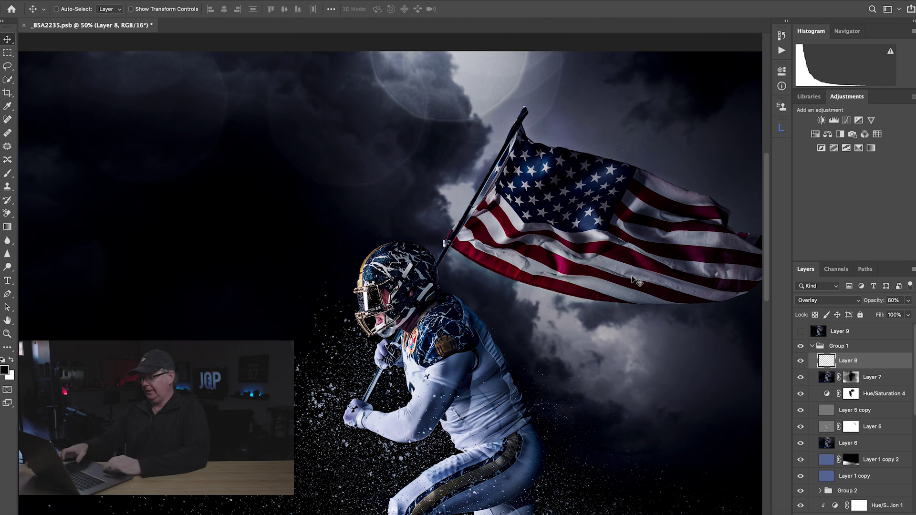
{"action": "key", "text": "super+minus"}
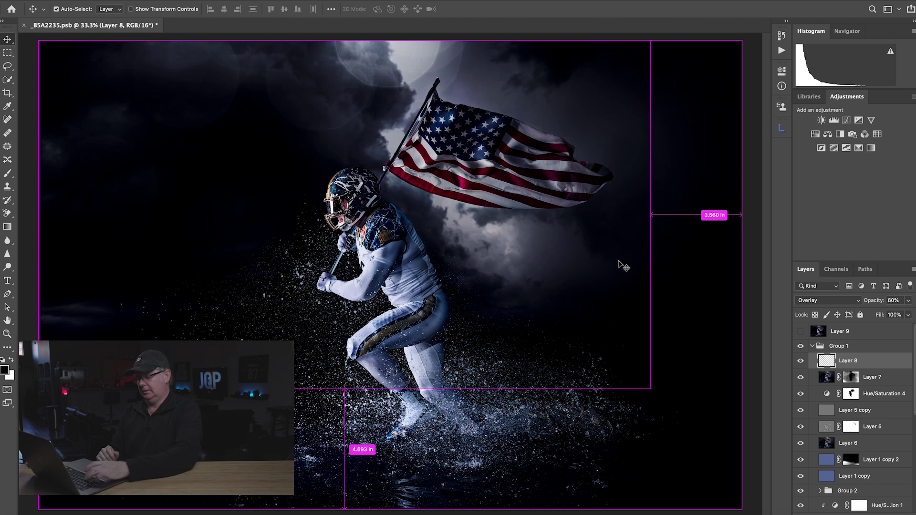
{"action": "key", "text": "Tab"}
{"action": "key", "text": "f"}
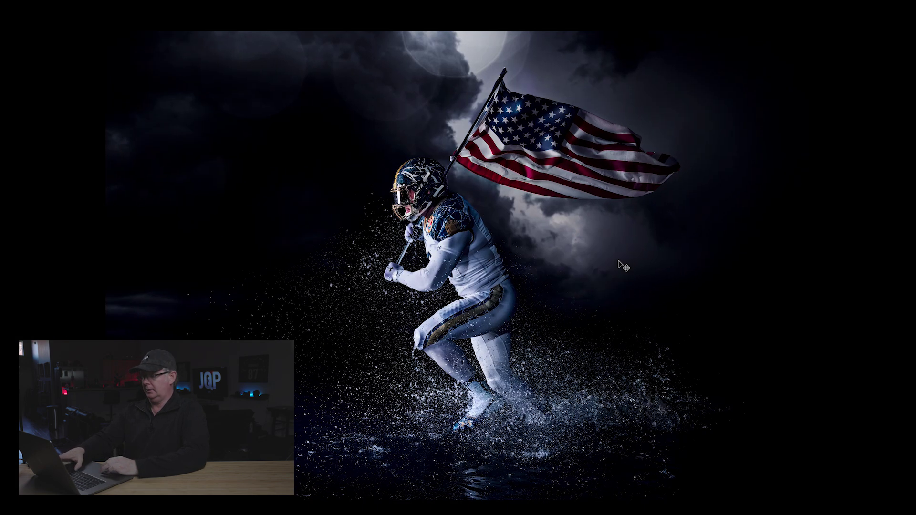
{"action": "key", "text": "super+plus"}
{"action": "mouse_move", "coordinate": [463, 246]}
{"action": "left_mouse_down"}
{"action": "mouse_move", "coordinate": [524, 283]}
{"action": "mouse_move", "coordinate": [505, 243]}
{"action": "mouse_move", "coordinate": [461, 250]}
{"action": "mouse_move", "coordinate": [464, 259]}
{"action": "left_mouse_up"}
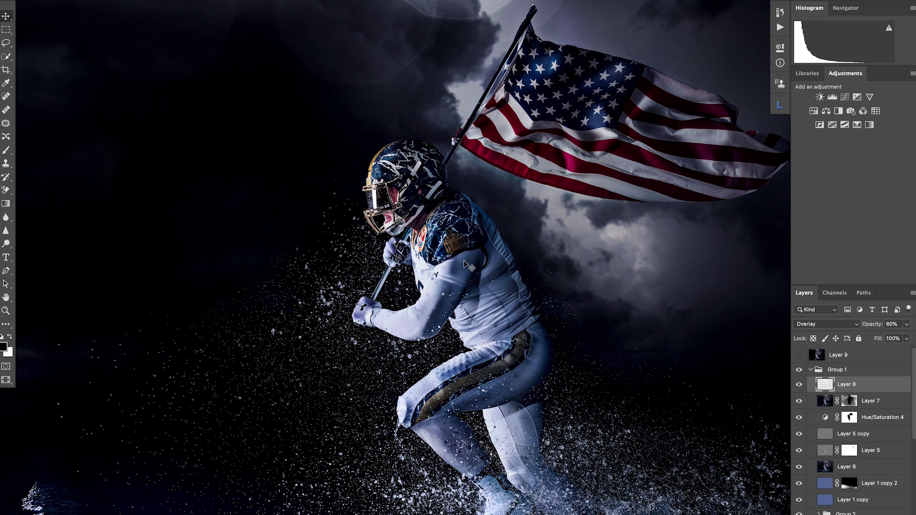
- Compare the original photo and the finished composite by hiding and showing Group 1, leaving the group on
{"action": "left_click", "coordinate": [800, 370]}
{"action": "left_click", "coordinate": [800, 371]}
{"action": "left_click", "coordinate": [799, 371]}
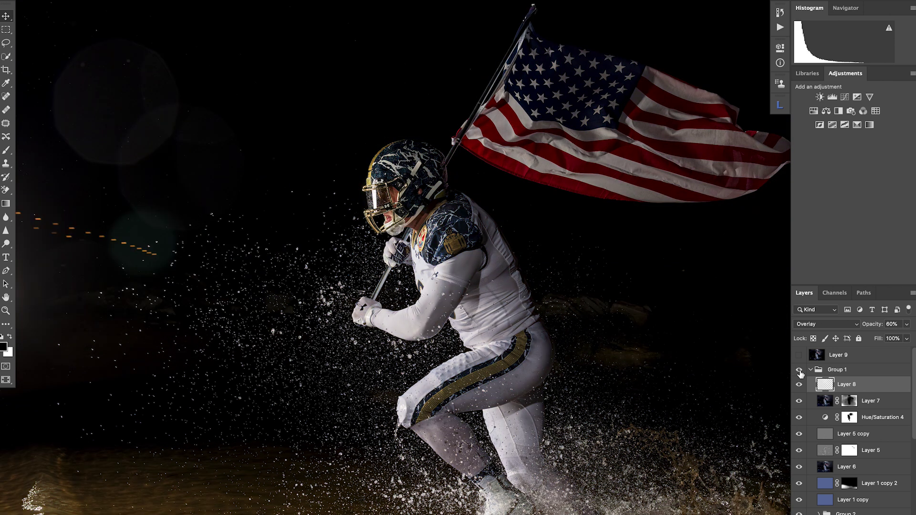
{"action": "left_click", "coordinate": [800, 371]}
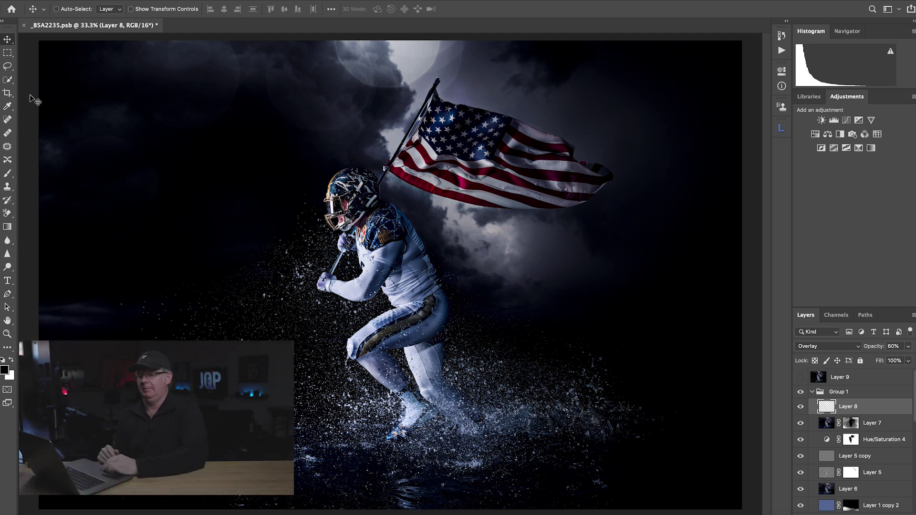
- Crop the image to a 4:5 (8:10) portrait frame slightly shorter than the full height, fitting the player and flag
{"action": "left_click", "coordinate": [8, 93]}
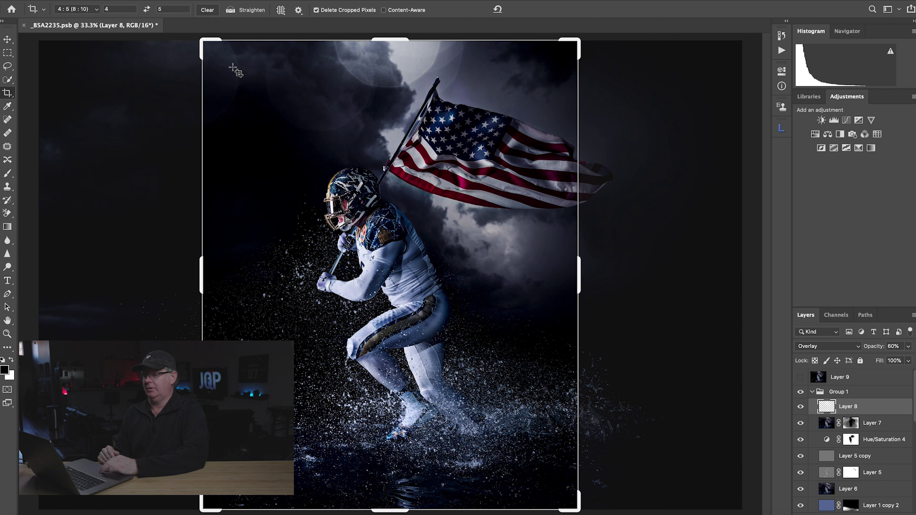
{"action": "left_click", "coordinate": [216, 43]}
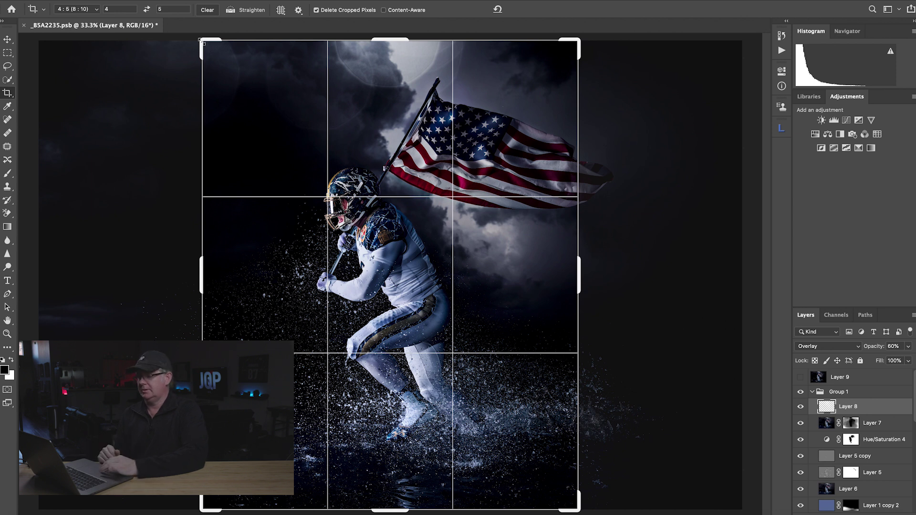
{"action": "mouse_move", "coordinate": [203, 49]}
{"action": "left_mouse_down"}
{"action": "mouse_move", "coordinate": [219, 66]}
{"action": "mouse_move", "coordinate": [214, 55]}
{"action": "left_mouse_up"}
{"action": "left_click_drag", "start_coordinate": [258, 106], "coordinate": [244, 108]}
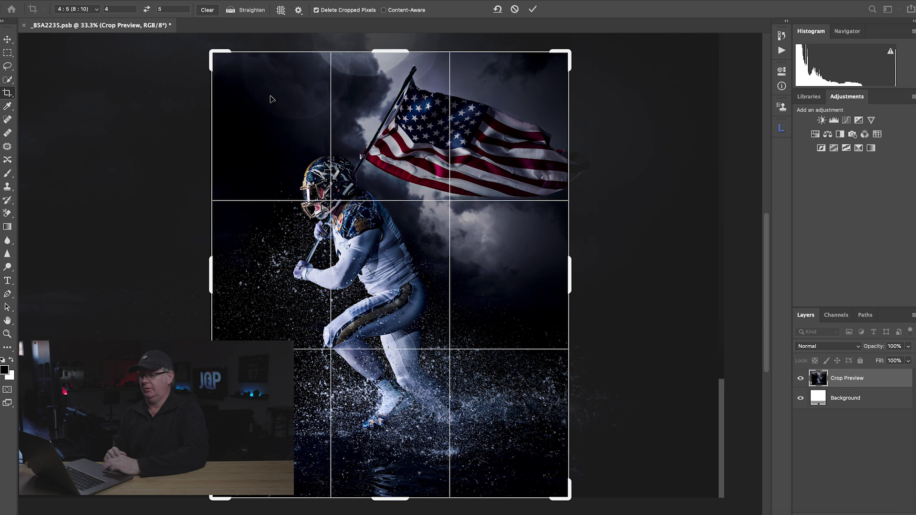
{"action": "left_click_drag", "start_coordinate": [361, 157], "coordinate": [354, 157]}
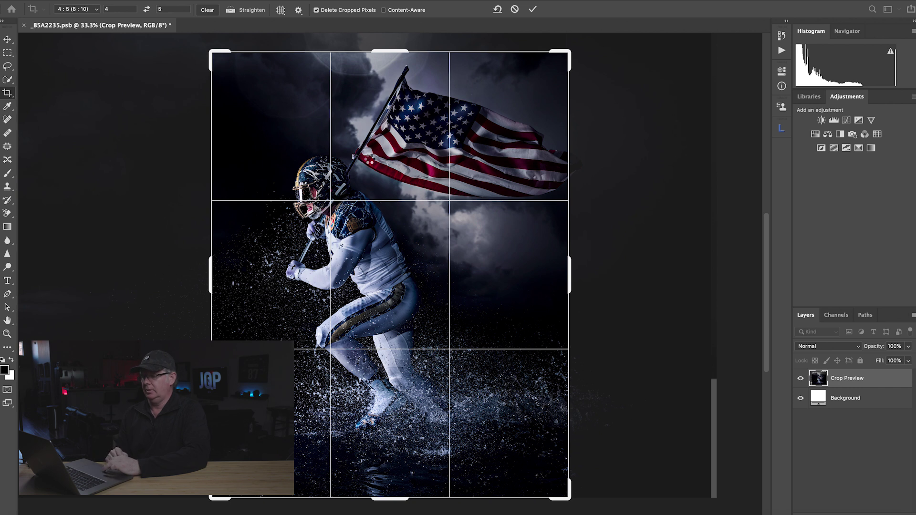
{"action": "key", "text": "Return"}
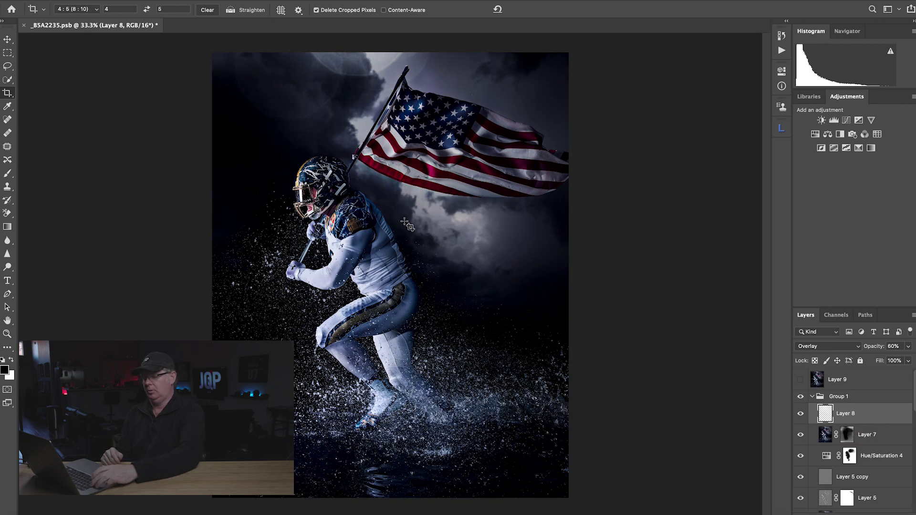
- View the cropped portrait composite full screen without panels
{"action": "key", "text": "Tab"}
{"action": "key", "text": "f"}
{"action": "key", "text": "f"}
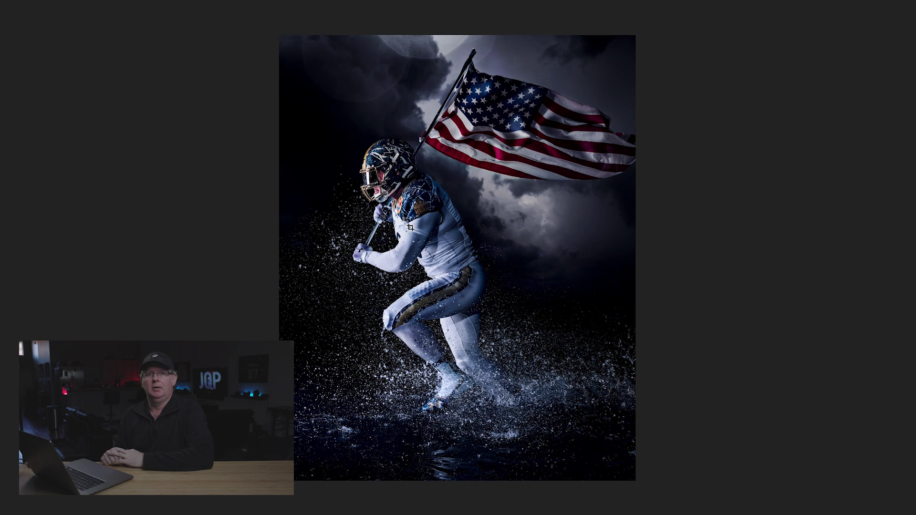